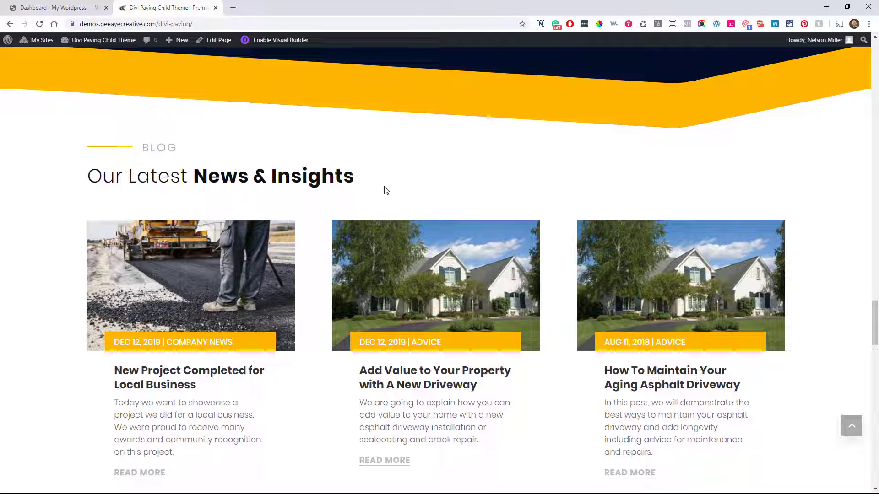
Review the home page's blog, core values, map, newsletter and footer sections, and return to the top of the page.
{"action": "scroll", "coordinate": [386, 190], "scroll_direction": "down", "scroll_amount": 2}
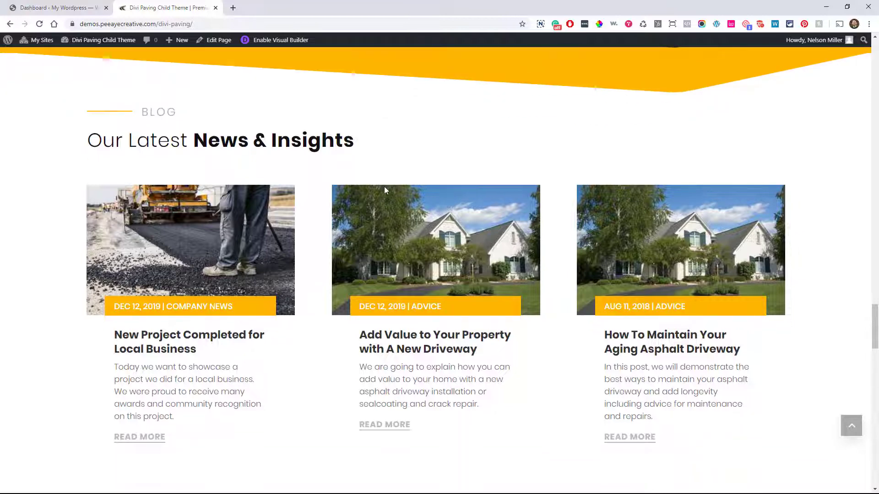
{"action": "scroll", "coordinate": [551, 284], "scroll_direction": "down", "scroll_amount": 10}
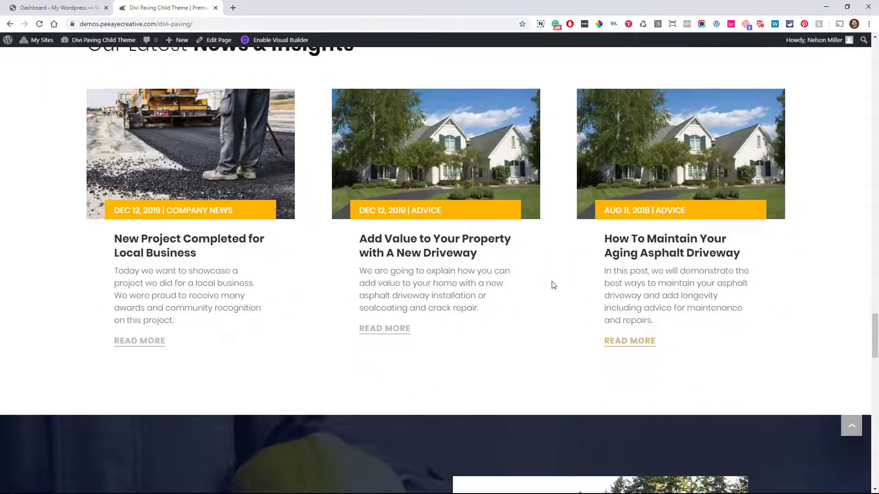
{"action": "scroll", "coordinate": [357, 192], "scroll_direction": "down", "scroll_amount": 12}
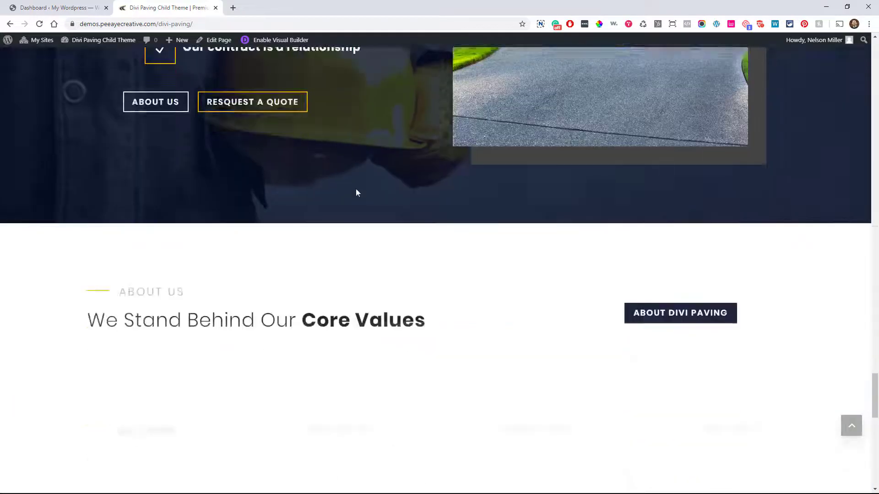
{"action": "scroll", "coordinate": [197, 184], "scroll_direction": "up", "scroll_amount": 2}
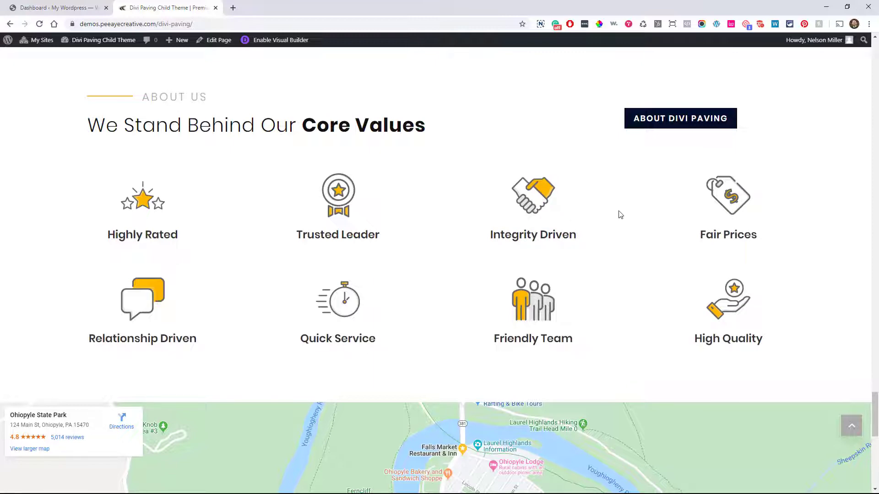
{"action": "scroll", "coordinate": [668, 253], "scroll_direction": "down", "scroll_amount": 8}
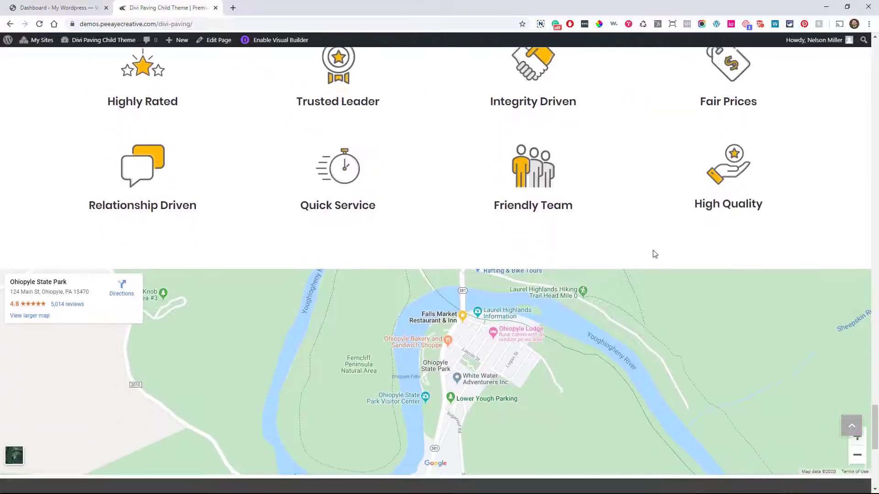
{"action": "scroll", "coordinate": [659, 332], "scroll_direction": "down", "scroll_amount": 3}
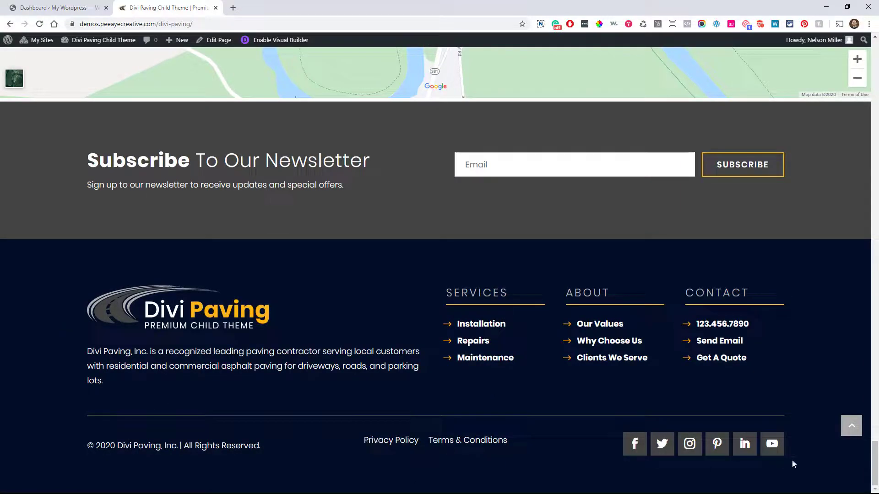
{"action": "left_click", "coordinate": [851, 429]}
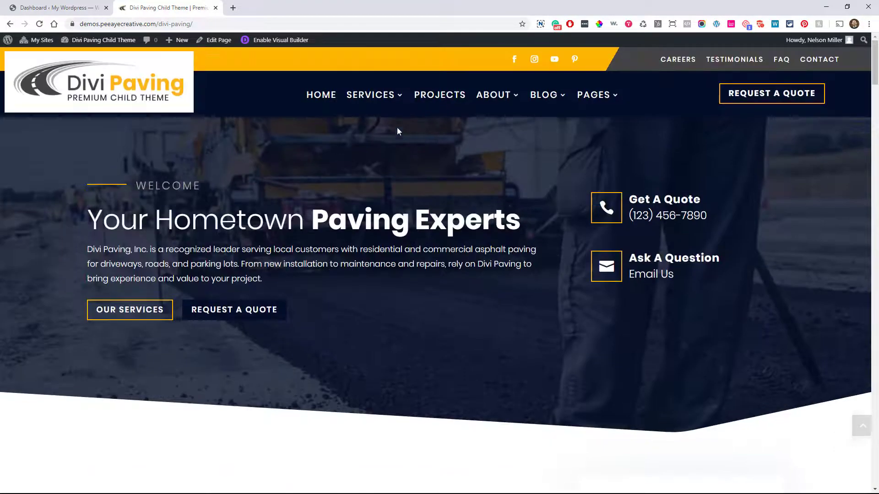
Open the Services page and examine its service cards, client types, full-service section and list of asphalt services.
{"action": "left_click", "coordinate": [369, 100]}
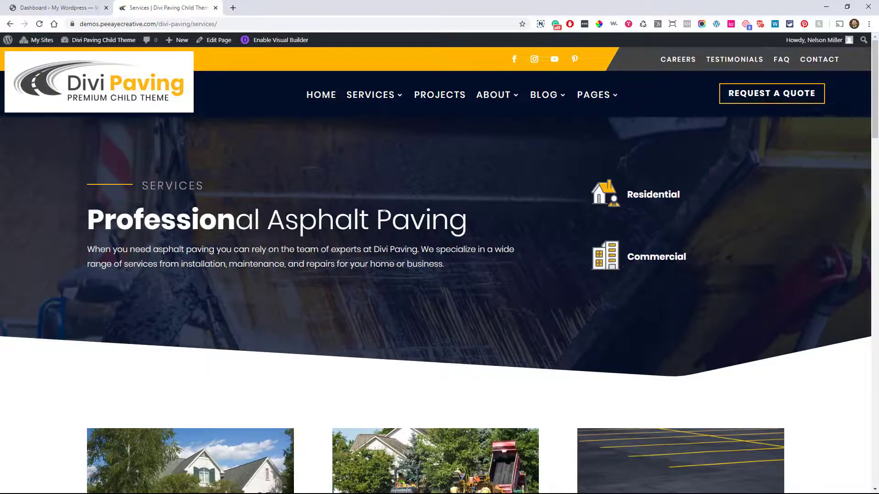
{"action": "scroll", "coordinate": [385, 229], "scroll_direction": "down", "scroll_amount": 6}
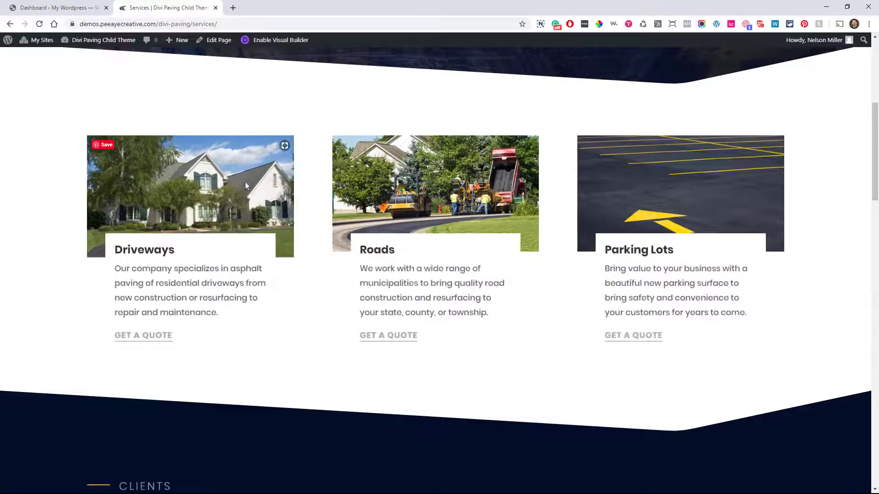
{"action": "scroll", "coordinate": [728, 274], "scroll_direction": "down", "scroll_amount": 5}
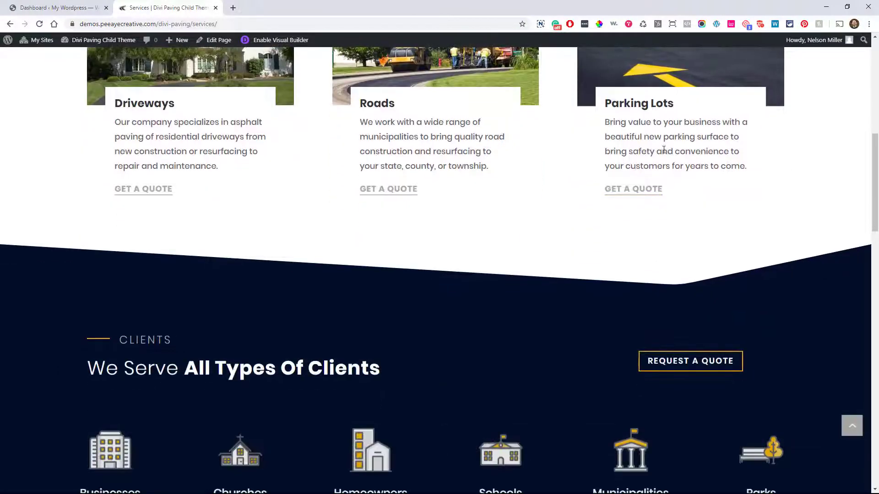
{"action": "scroll", "coordinate": [638, 166], "scroll_direction": "down", "scroll_amount": 3}
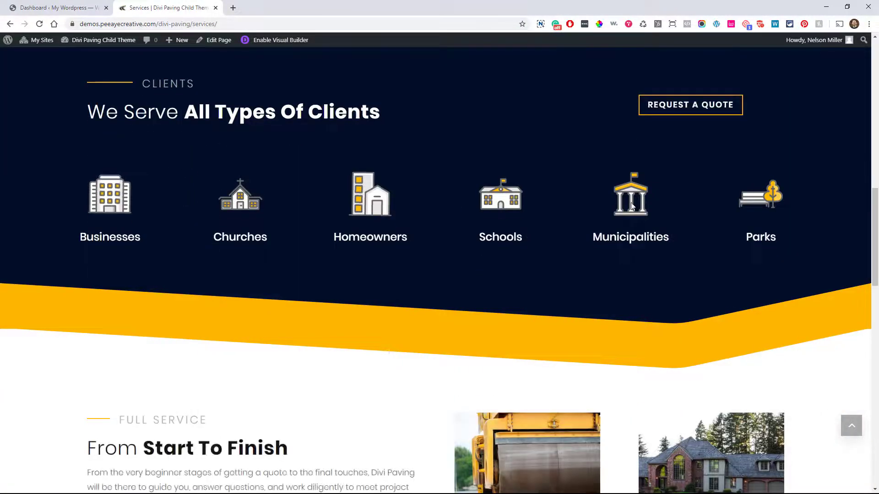
{"action": "scroll", "coordinate": [747, 207], "scroll_direction": "down", "scroll_amount": 8}
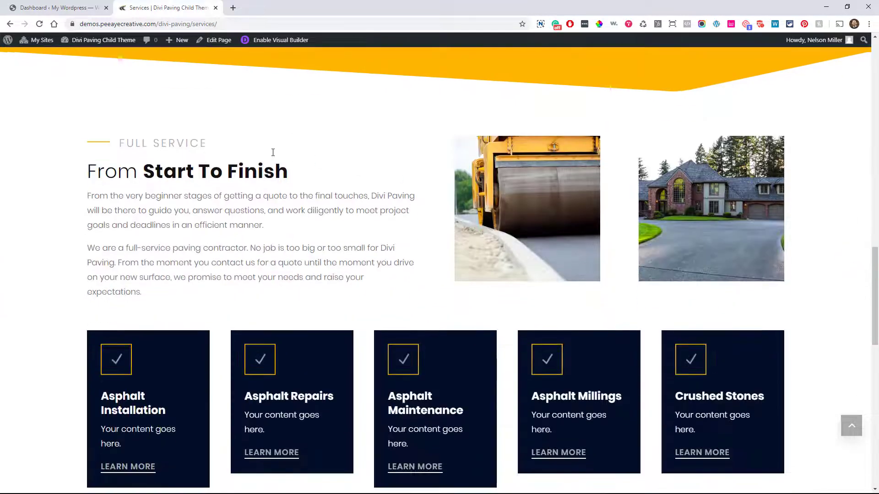
{"action": "scroll", "coordinate": [306, 123], "scroll_direction": "up", "scroll_amount": 2}
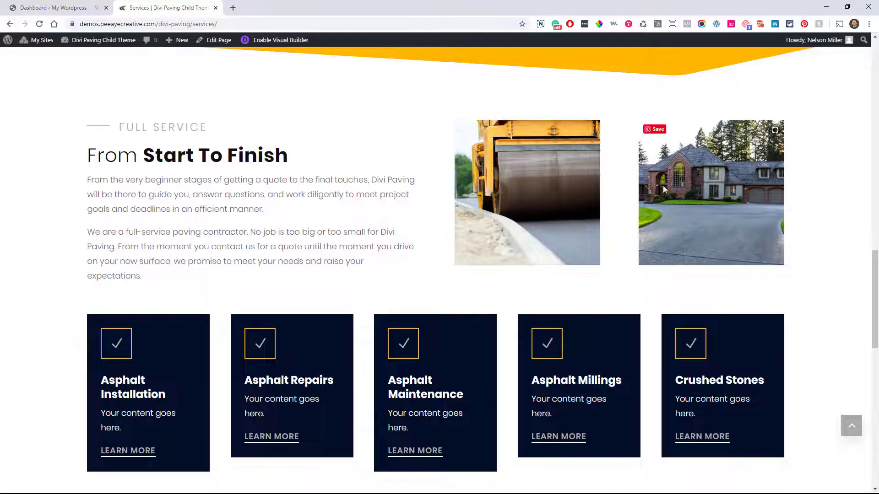
{"action": "scroll", "coordinate": [320, 150], "scroll_direction": "down", "scroll_amount": 6}
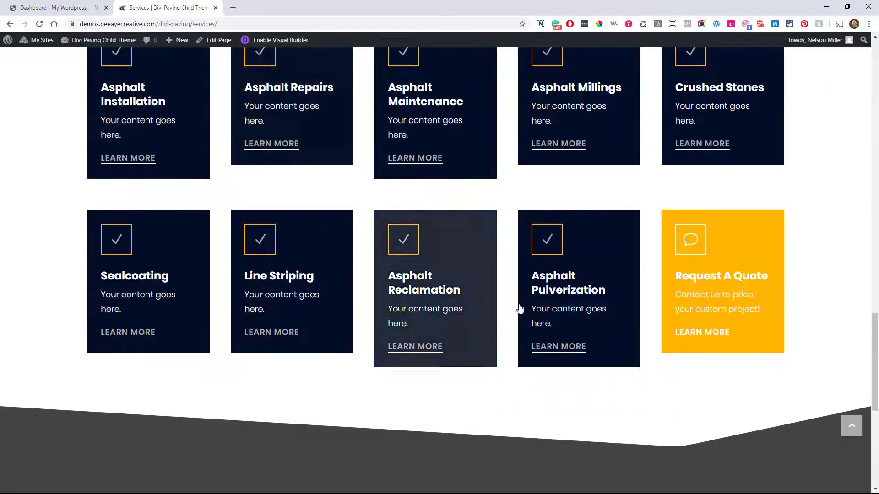
{"action": "scroll", "coordinate": [519, 308], "scroll_direction": "down", "scroll_amount": 7}
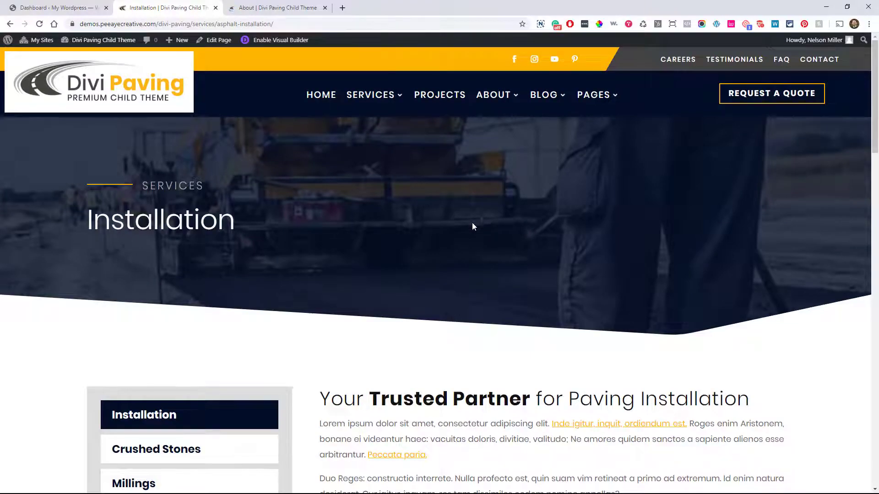
Examine the Installation service page's body text and its side list of related services.
{"action": "scroll", "coordinate": [472, 222], "scroll_direction": "down", "scroll_amount": 7}
{"action": "scroll", "coordinate": [469, 224], "scroll_direction": "down", "scroll_amount": 5}
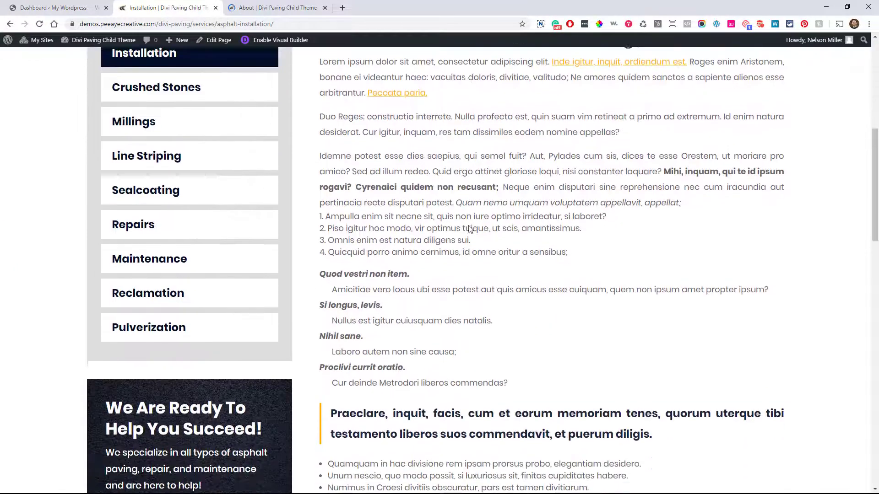
{"action": "scroll", "coordinate": [165, 104], "scroll_direction": "up", "scroll_amount": 5}
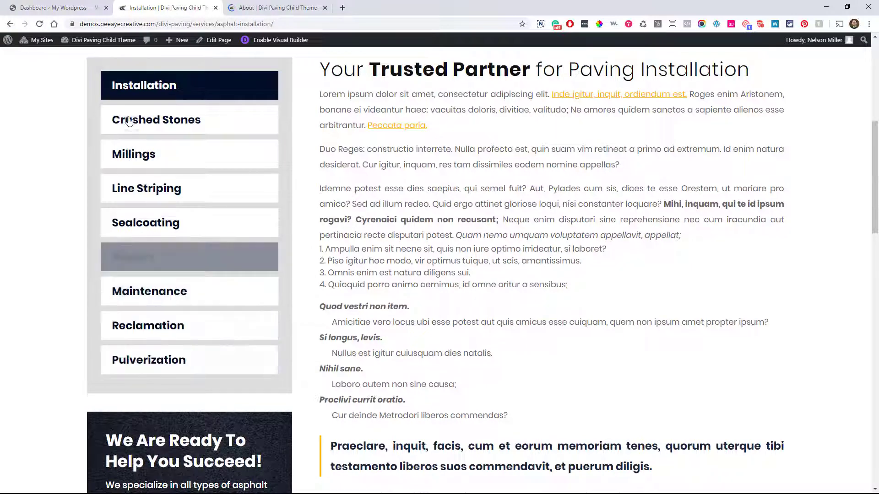
{"action": "scroll", "coordinate": [122, 149], "scroll_direction": "up", "scroll_amount": 3}
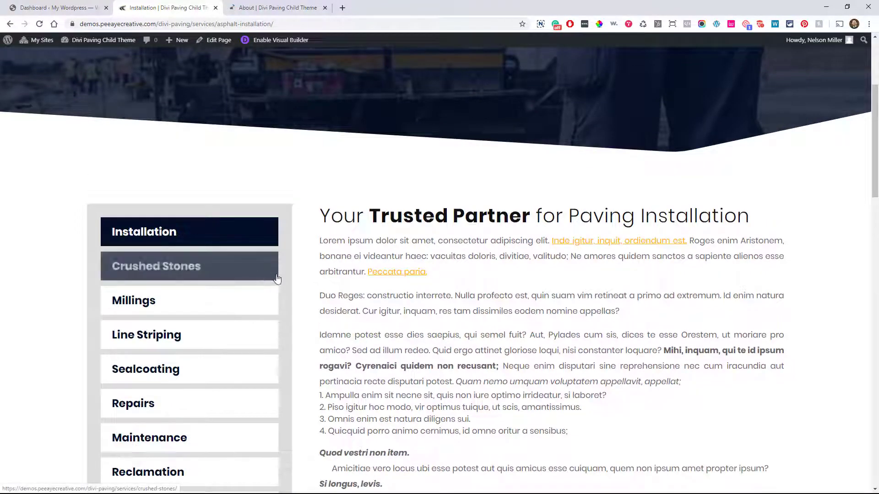
{"action": "scroll", "coordinate": [397, 290], "scroll_direction": "up", "scroll_amount": 4}
{"action": "mouse_move", "coordinate": [363, 114]}
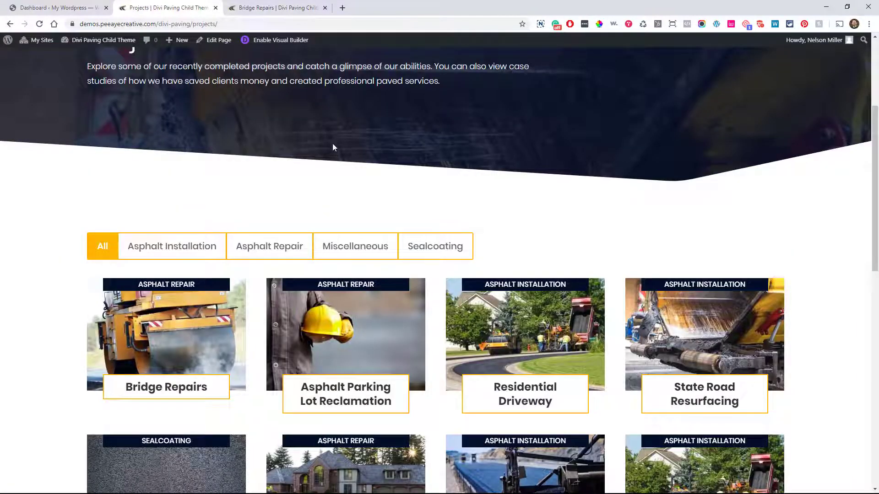
Examine the Projects page's category filters, project grid and pagination.
{"action": "scroll", "coordinate": [365, 147], "scroll_direction": "up", "scroll_amount": 4}
{"action": "scroll", "coordinate": [364, 147], "scroll_direction": "down", "scroll_amount": 5}
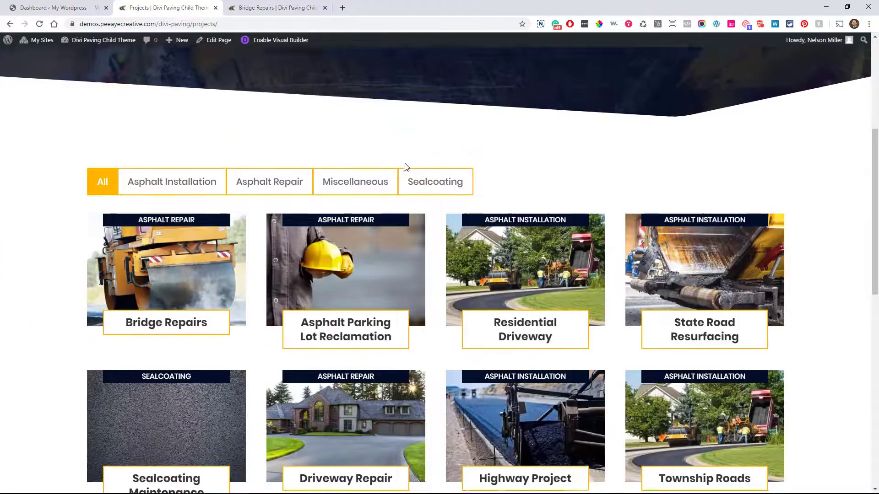
{"action": "scroll", "coordinate": [406, 167], "scroll_direction": "down", "scroll_amount": 1}
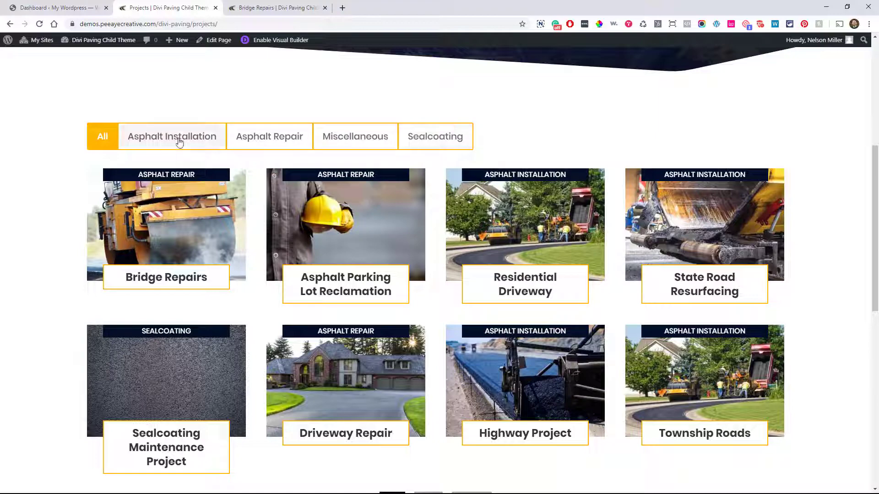
{"action": "scroll", "coordinate": [526, 183], "scroll_direction": "down", "scroll_amount": 2}
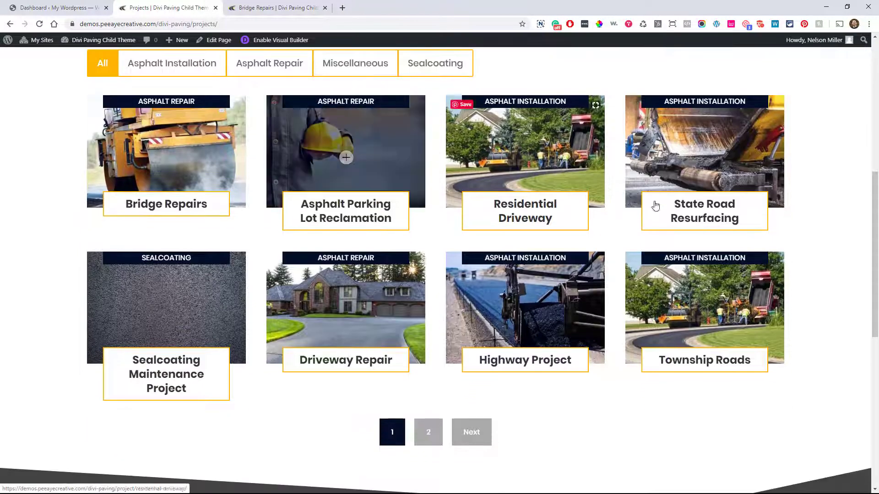
{"action": "scroll", "coordinate": [608, 273], "scroll_direction": "down", "scroll_amount": 2}
{"action": "scroll", "coordinate": [466, 273], "scroll_direction": "up", "scroll_amount": 6}
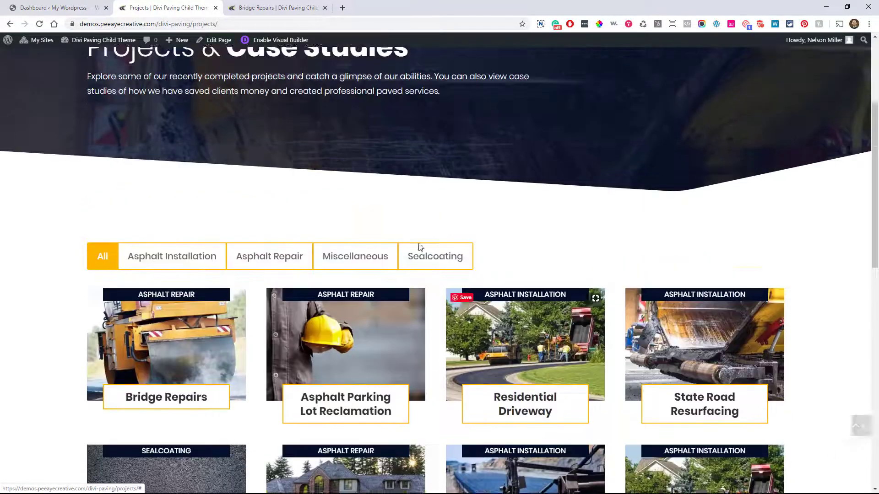
{"action": "scroll", "coordinate": [420, 247], "scroll_direction": "up", "scroll_amount": 4}
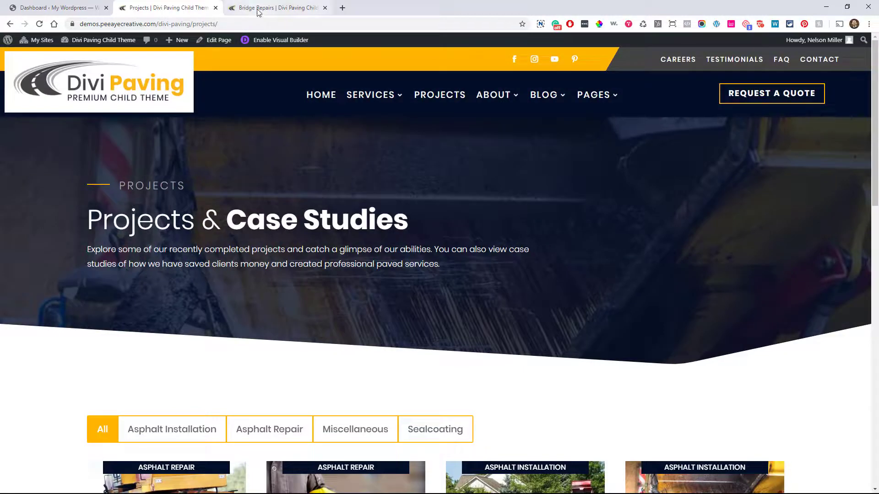
View the Bridge Repairs project page and examine its challenge, solution, values, results, gallery and contact sections.
{"action": "left_click", "coordinate": [258, 9]}
{"action": "scroll", "coordinate": [383, 226], "scroll_direction": "down", "scroll_amount": 7}
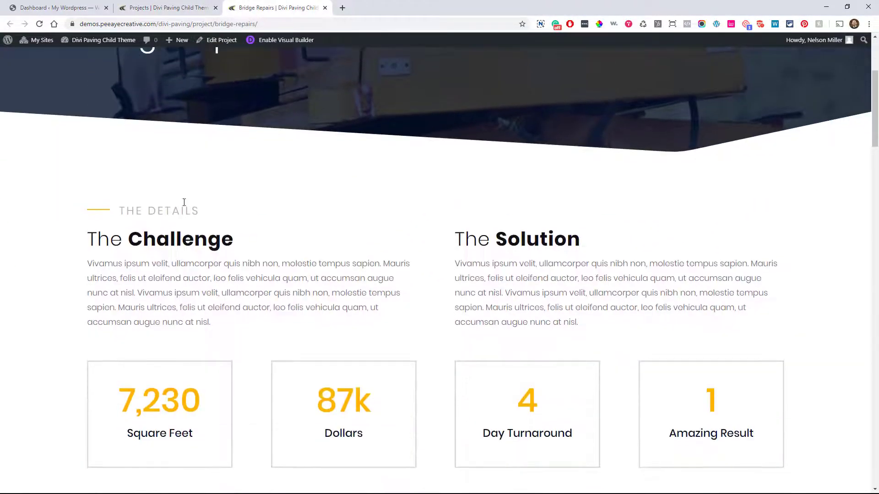
{"action": "scroll", "coordinate": [600, 180], "scroll_direction": "down", "scroll_amount": 12}
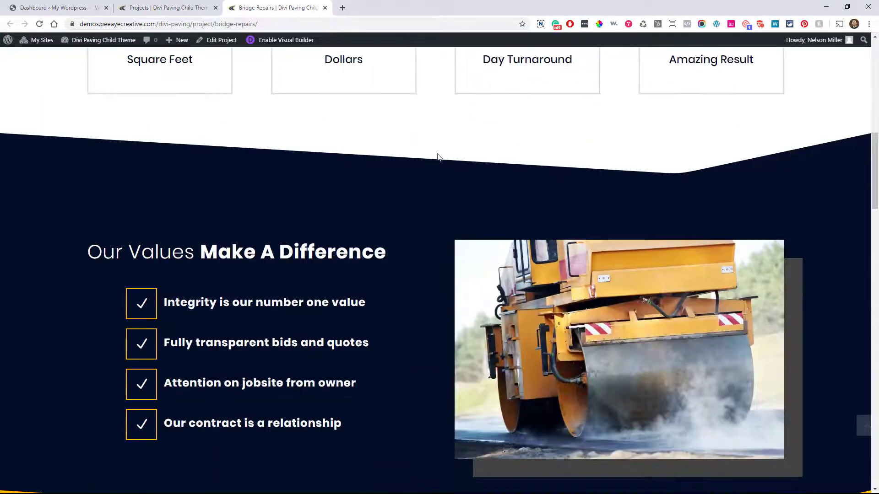
{"action": "scroll", "coordinate": [405, 193], "scroll_direction": "down", "scroll_amount": 12}
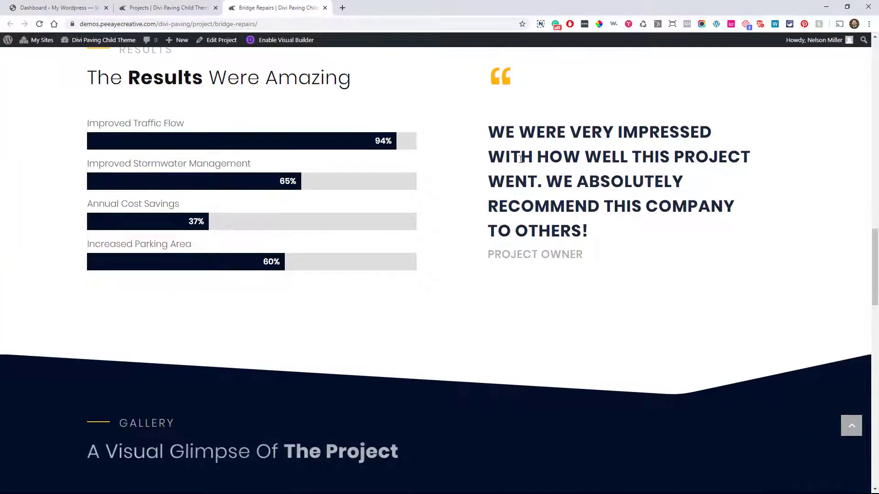
{"action": "scroll", "coordinate": [444, 172], "scroll_direction": "down", "scroll_amount": 11}
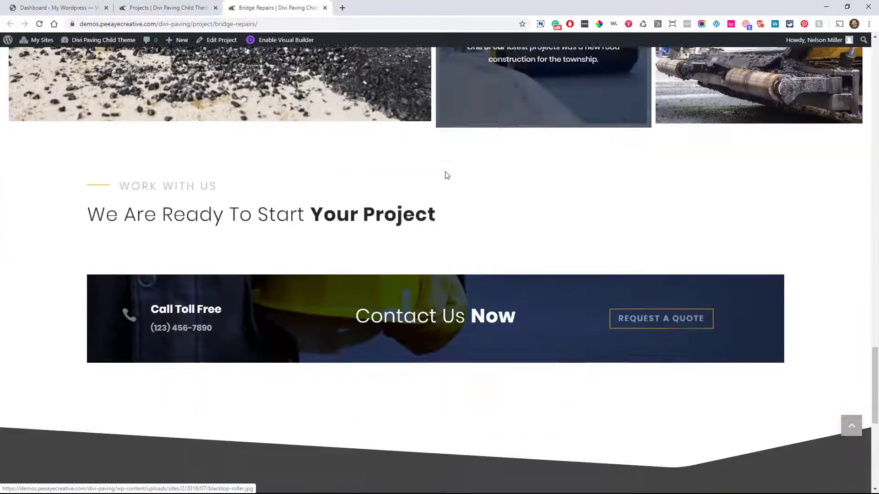
{"action": "scroll", "coordinate": [469, 226], "scroll_direction": "up", "scroll_amount": 7}
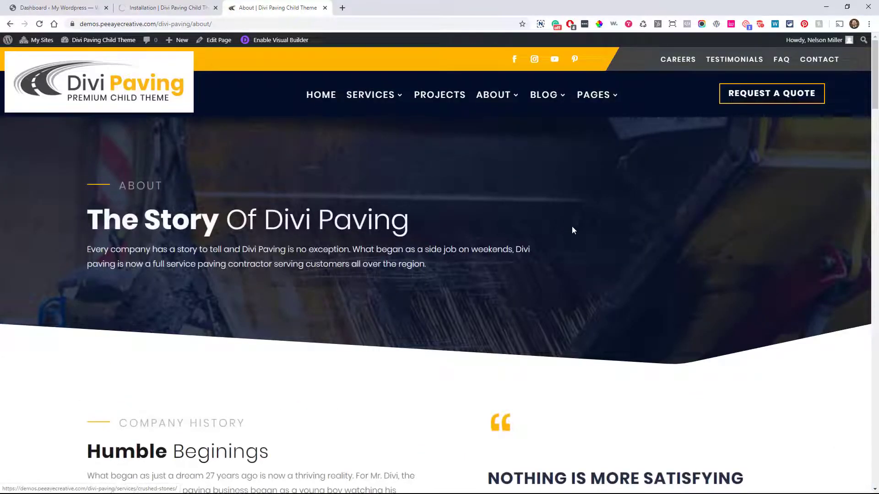
Examine the About page's company history, team, values, why-choose-us and client logo sections.
{"action": "scroll", "coordinate": [557, 229], "scroll_direction": "down", "scroll_amount": 11}
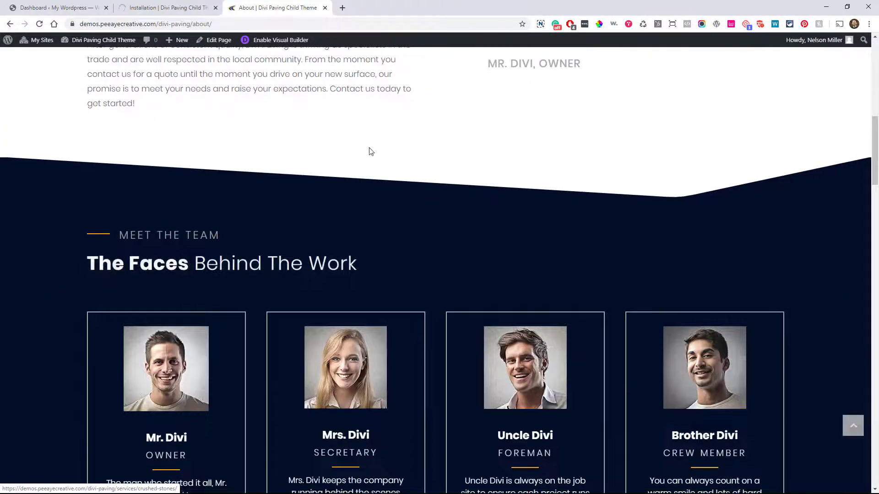
{"action": "scroll", "coordinate": [371, 151], "scroll_direction": "down", "scroll_amount": 4}
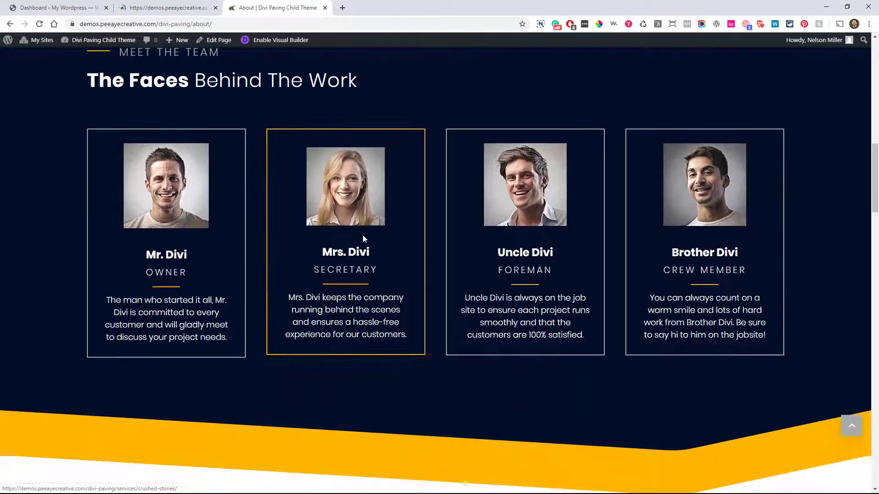
{"action": "scroll", "coordinate": [670, 238], "scroll_direction": "down", "scroll_amount": 7}
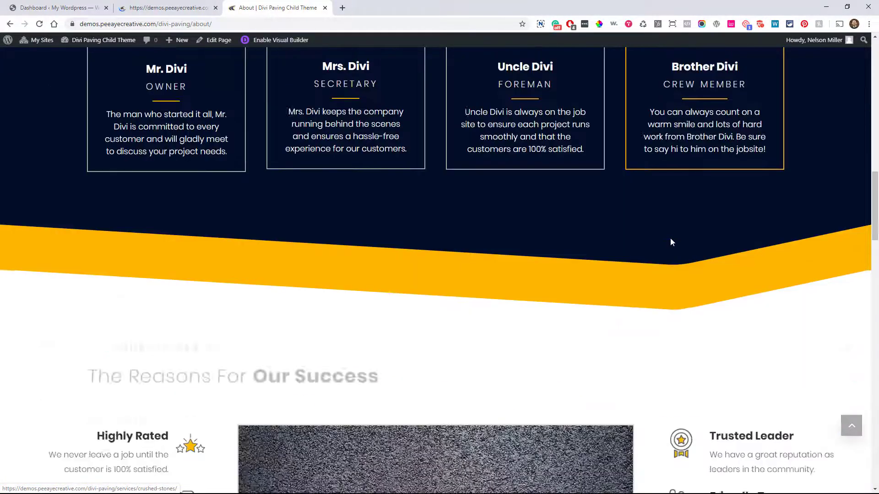
{"action": "scroll", "coordinate": [641, 210], "scroll_direction": "down", "scroll_amount": 4}
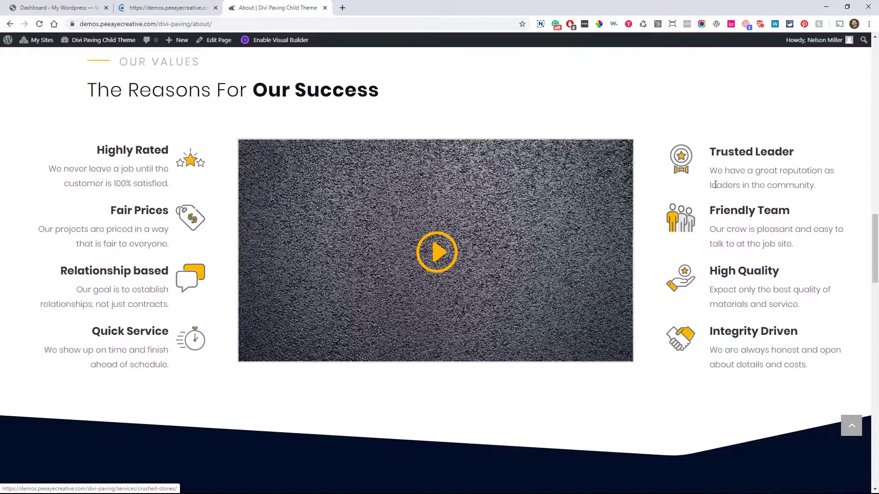
{"action": "scroll", "coordinate": [715, 184], "scroll_direction": "up", "scroll_amount": 2}
{"action": "scroll", "coordinate": [635, 197], "scroll_direction": "down", "scroll_amount": 4}
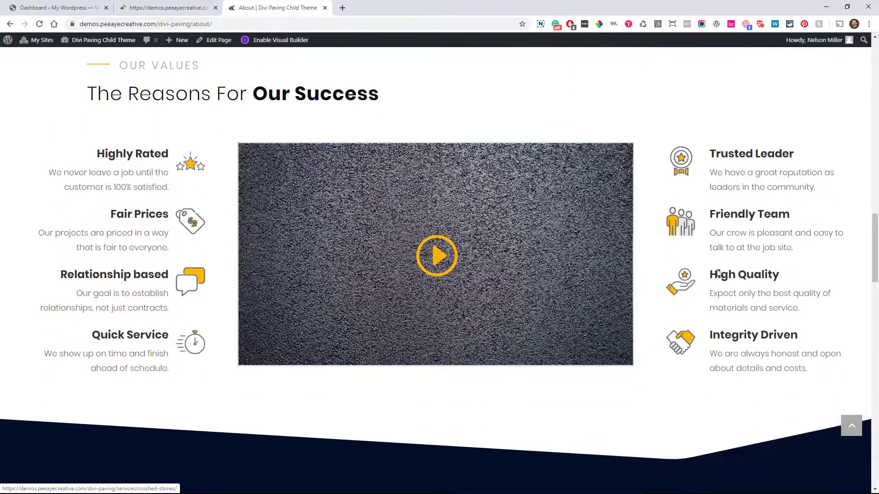
{"action": "scroll", "coordinate": [635, 196], "scroll_direction": "down", "scroll_amount": 6}
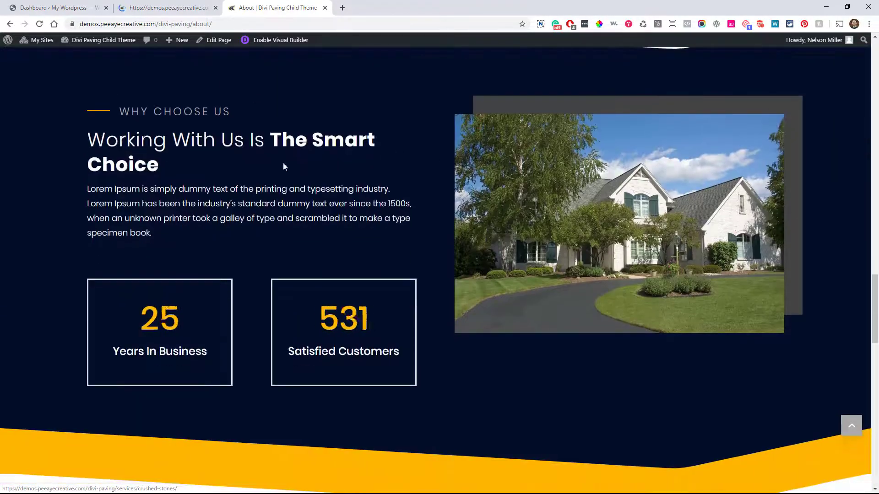
{"action": "scroll", "coordinate": [501, 218], "scroll_direction": "down", "scroll_amount": 10}
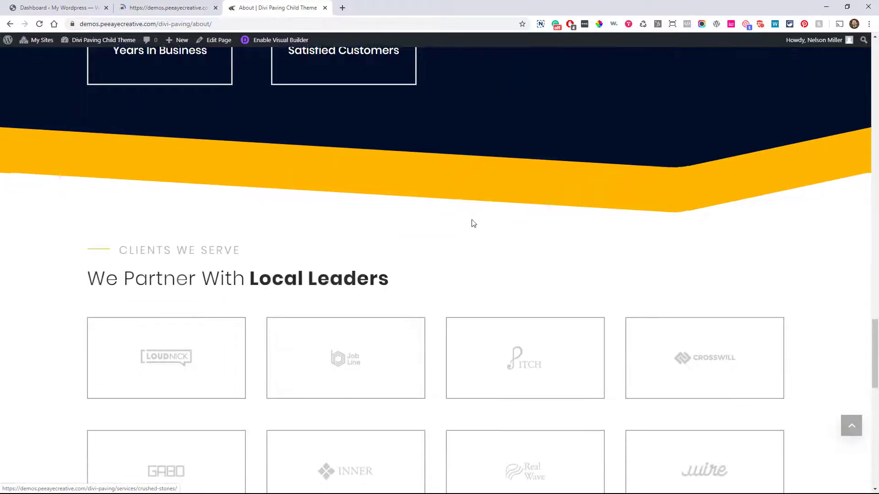
{"action": "scroll", "coordinate": [529, 202], "scroll_direction": "down", "scroll_amount": 6}
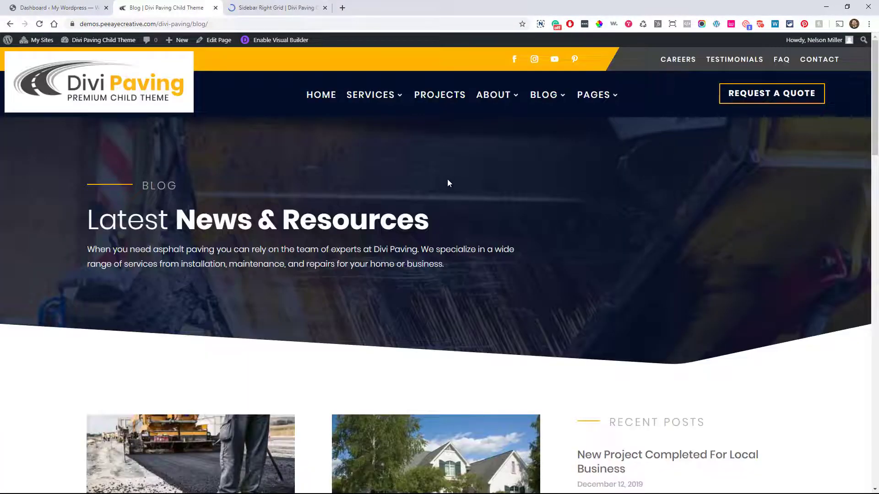
View the Blog page's header and the list of available blog layout pages.
{"action": "scroll", "coordinate": [448, 183], "scroll_direction": "down", "scroll_amount": 6}
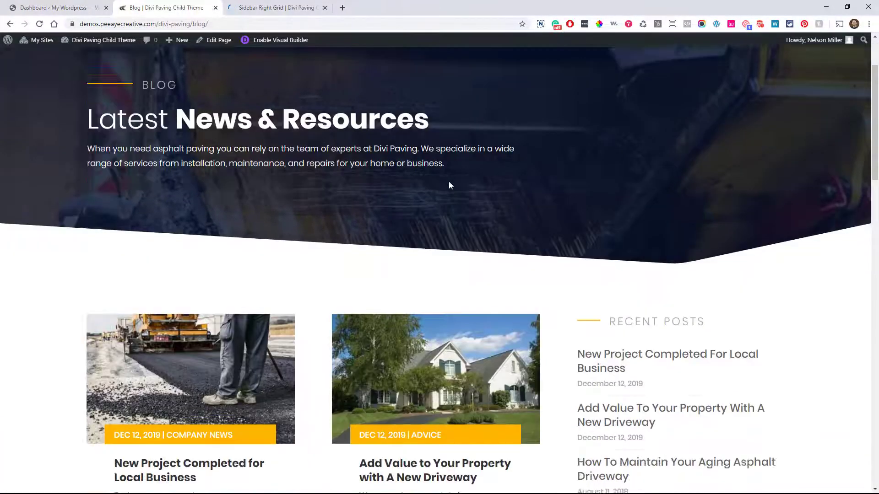
{"action": "scroll", "coordinate": [384, 397], "scroll_direction": "up", "scroll_amount": 3}
{"action": "scroll", "coordinate": [544, 185], "scroll_direction": "up", "scroll_amount": 3}
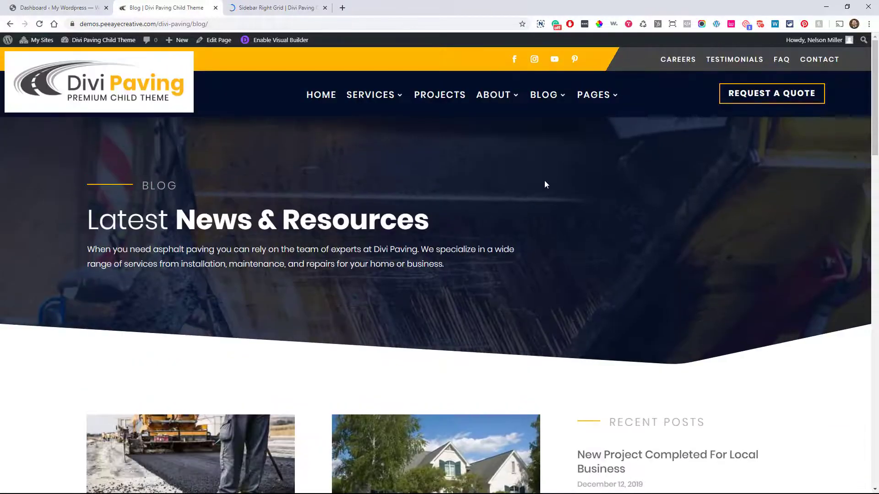
{"action": "mouse_move", "coordinate": [551, 94]}
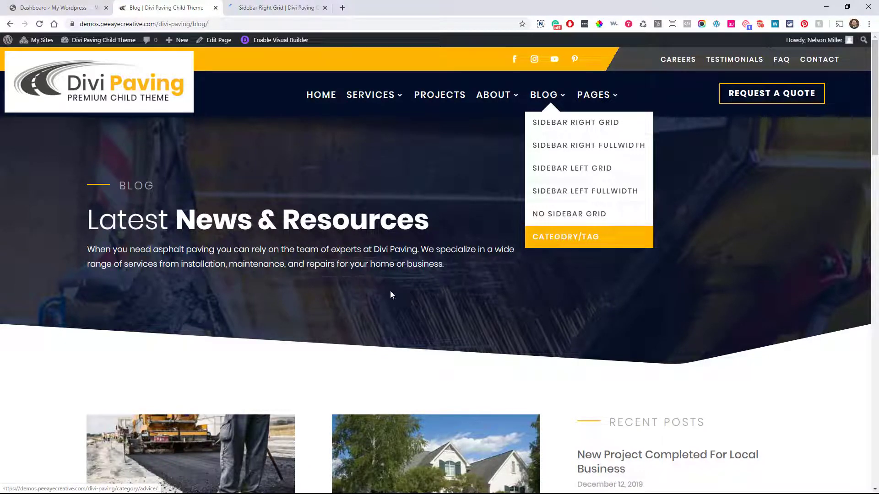
Examine the Blog page's post grid and its sidebar with recent posts, categories, tags and latest projects.
{"action": "scroll", "coordinate": [390, 290], "scroll_direction": "down", "scroll_amount": 10}
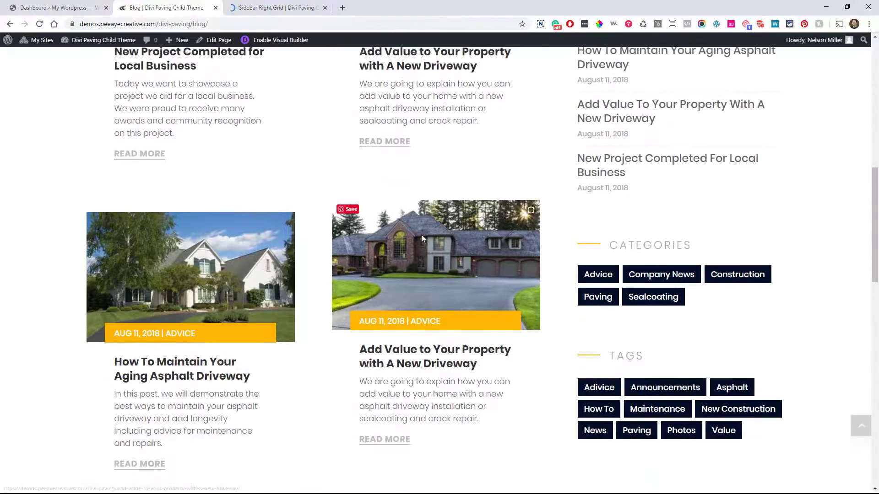
{"action": "scroll", "coordinate": [421, 235], "scroll_direction": "up", "scroll_amount": 4}
{"action": "scroll", "coordinate": [633, 247], "scroll_direction": "down", "scroll_amount": 6}
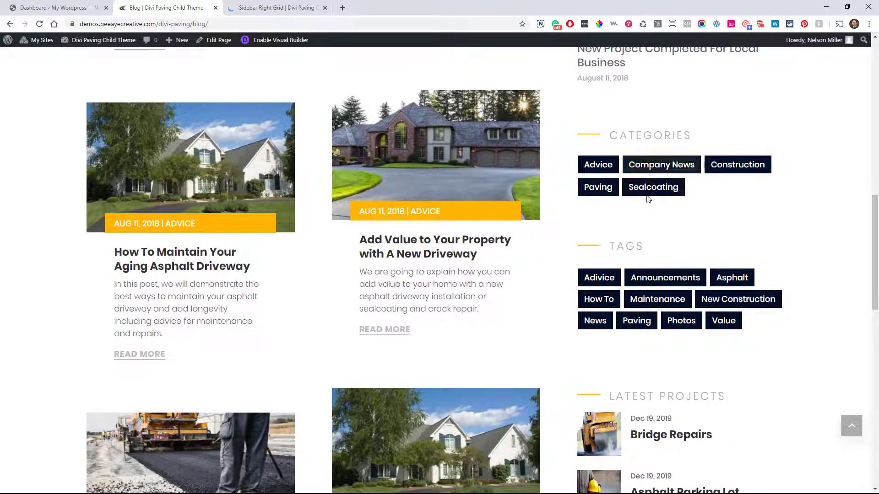
{"action": "scroll", "coordinate": [668, 293], "scroll_direction": "down", "scroll_amount": 4}
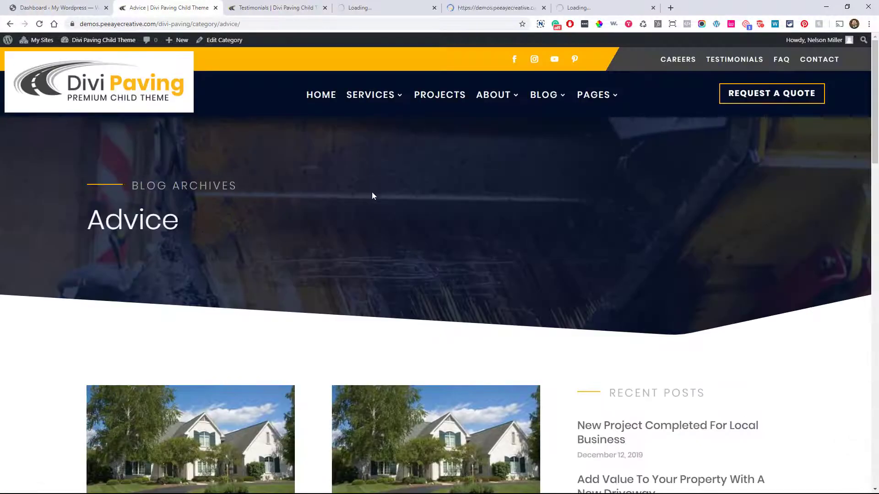
Examine the Advice category archive page's header, post grid and sidebar sections.
{"action": "scroll", "coordinate": [320, 183], "scroll_direction": "down", "scroll_amount": 2}
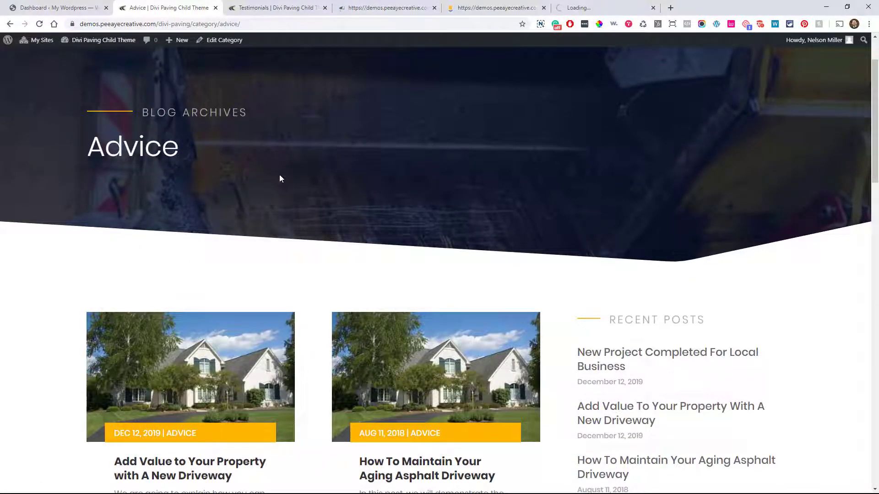
{"action": "scroll", "coordinate": [340, 295], "scroll_direction": "down", "scroll_amount": 10}
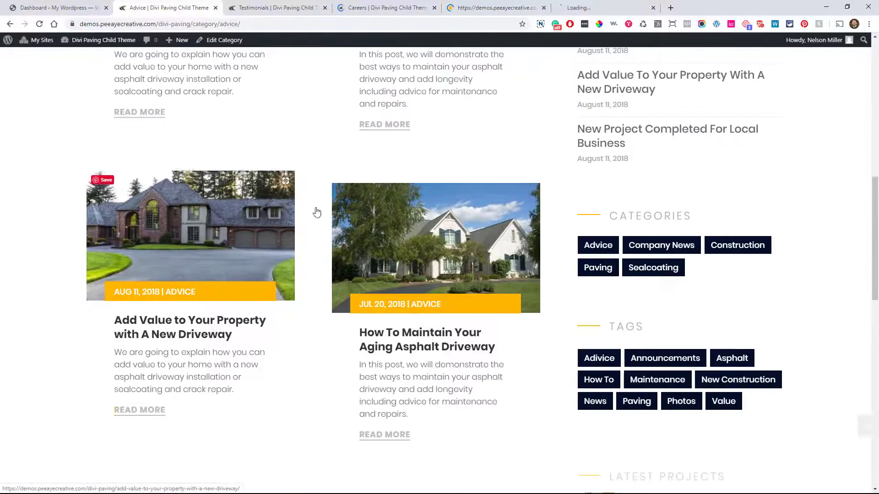
{"action": "scroll", "coordinate": [357, 311], "scroll_direction": "down", "scroll_amount": 6}
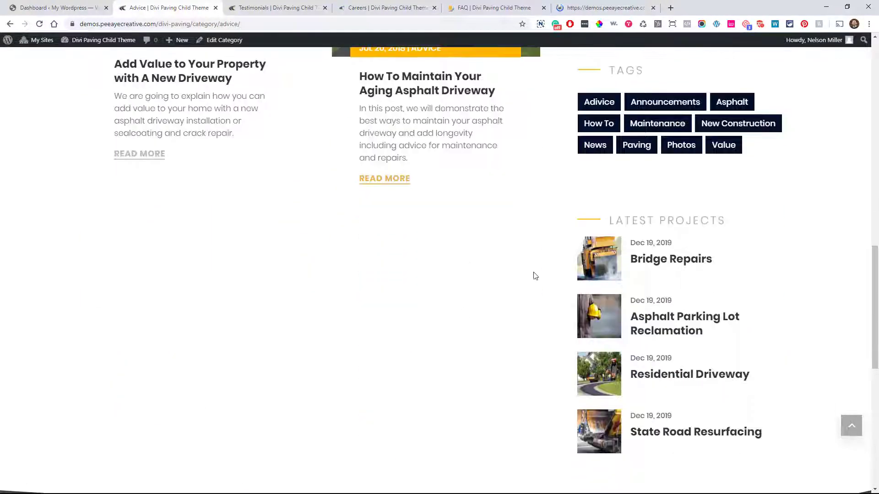
{"action": "scroll", "coordinate": [642, 139], "scroll_direction": "up", "scroll_amount": 1}
{"action": "scroll", "coordinate": [642, 139], "scroll_direction": "up", "scroll_amount": 4}
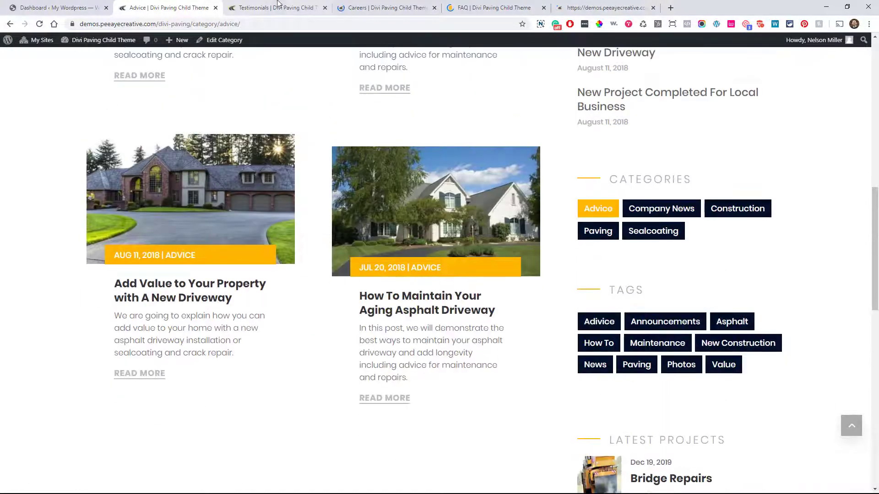
Open the Testimonials page and examine its review cards and local business owner testimonials.
{"action": "left_click", "coordinate": [274, 8]}
{"action": "scroll", "coordinate": [380, 224], "scroll_direction": "down", "scroll_amount": 8}
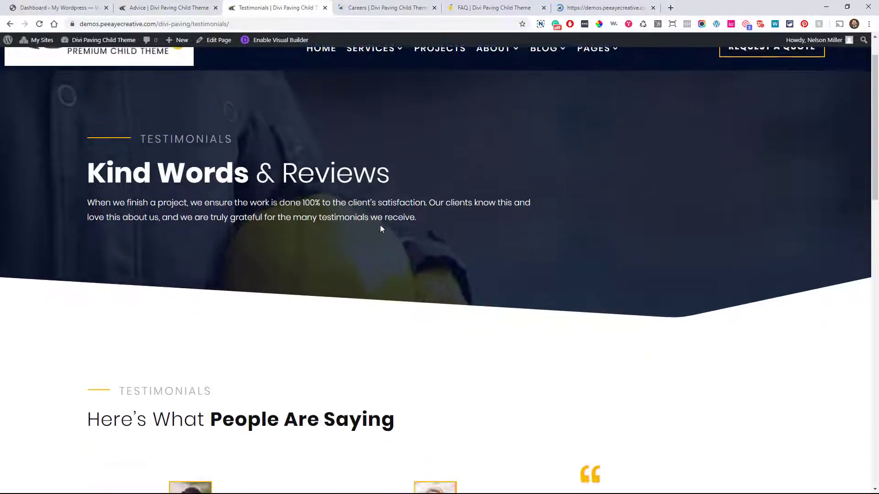
{"action": "scroll", "coordinate": [380, 228], "scroll_direction": "down", "scroll_amount": 5}
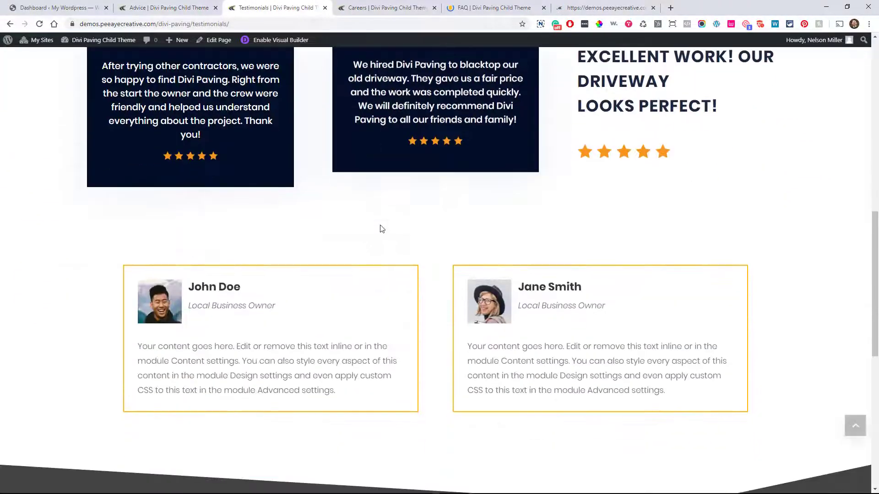
{"action": "scroll", "coordinate": [381, 227], "scroll_direction": "up", "scroll_amount": 5}
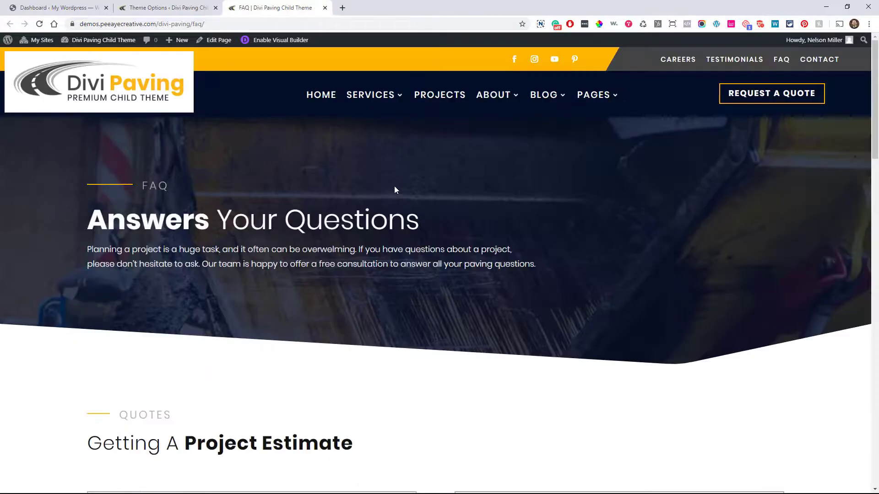
View the FAQ page and expand the first question under Getting A Project Estimate.
{"action": "scroll", "coordinate": [388, 187], "scroll_direction": "down", "scroll_amount": 4}
{"action": "scroll", "coordinate": [396, 198], "scroll_direction": "down", "scroll_amount": 3}
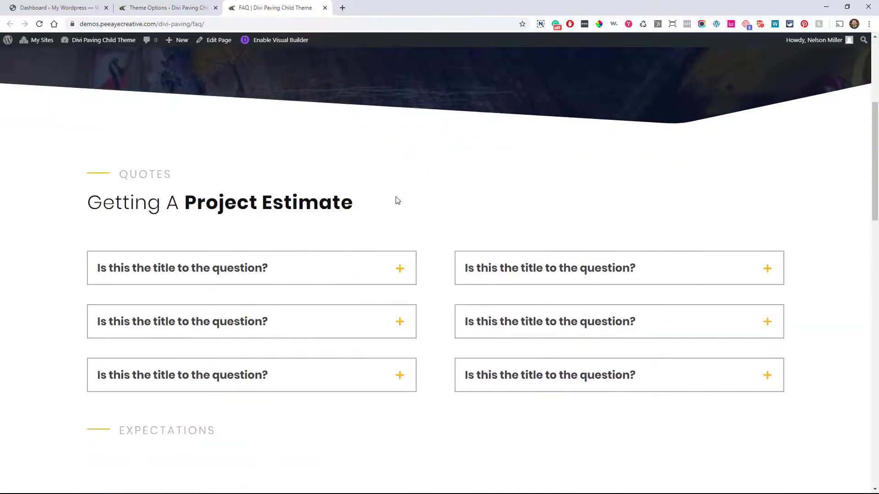
{"action": "left_click", "coordinate": [323, 222]}
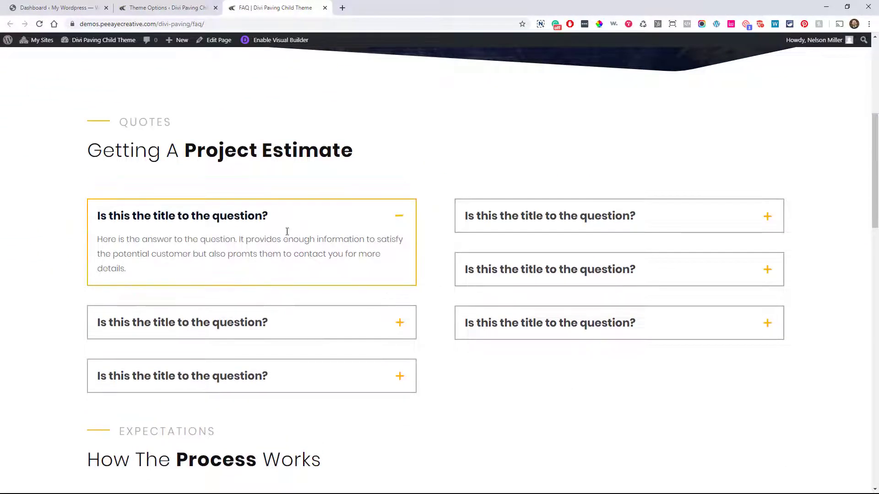
{"action": "scroll", "coordinate": [320, 230], "scroll_direction": "down", "scroll_amount": 2}
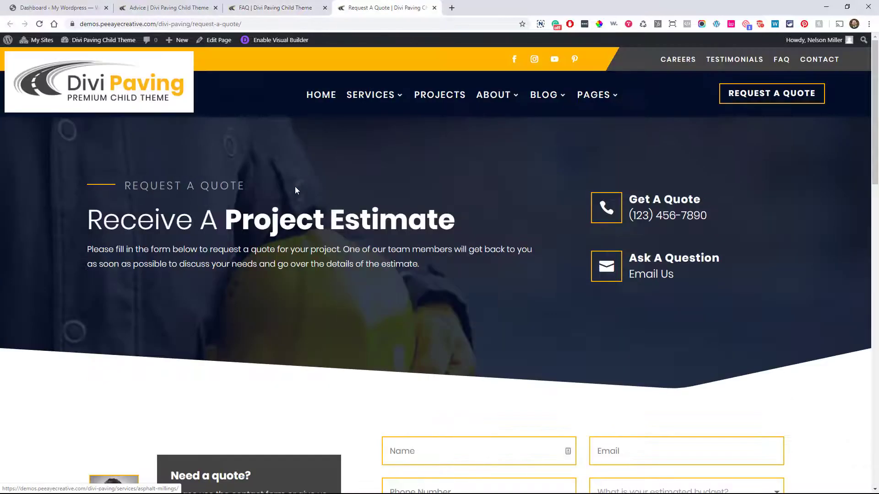
Examine the Request A Quote page's contact details and project estimate form fields.
{"action": "scroll", "coordinate": [357, 199], "scroll_direction": "down", "scroll_amount": 5}
{"action": "scroll", "coordinate": [366, 200], "scroll_direction": "down", "scroll_amount": 2}
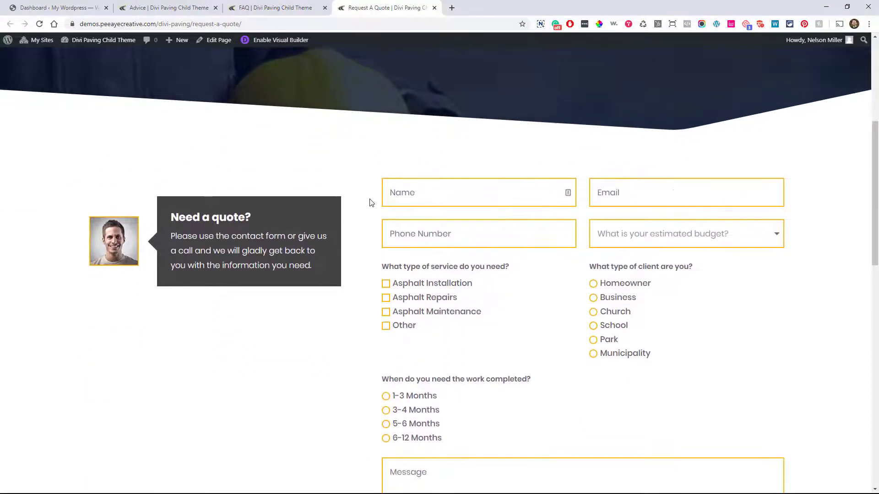
{"action": "scroll", "coordinate": [546, 275], "scroll_direction": "up", "scroll_amount": 6}
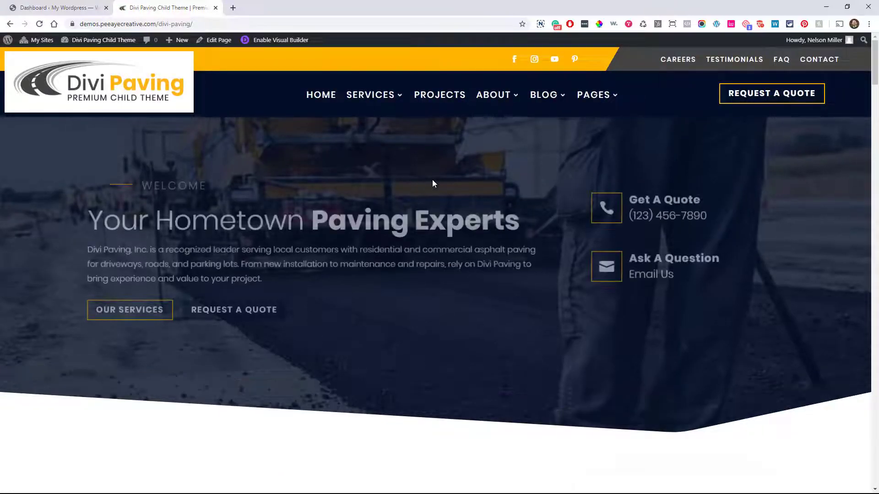
Review the home page's welcome header, three-step process and What We Do Best services section.
{"action": "scroll", "coordinate": [306, 179], "scroll_direction": "down", "scroll_amount": 5}
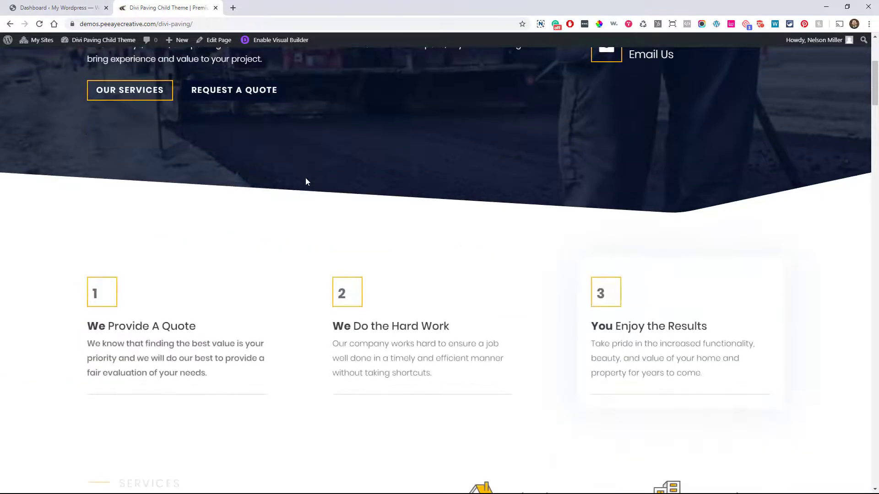
{"action": "scroll", "coordinate": [305, 182], "scroll_direction": "down", "scroll_amount": 3}
{"action": "scroll", "coordinate": [299, 182], "scroll_direction": "down", "scroll_amount": 2}
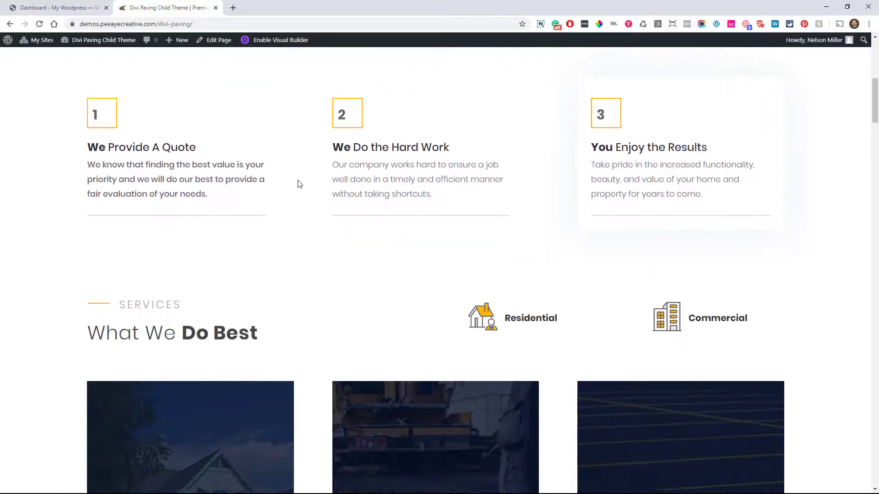
{"action": "scroll", "coordinate": [300, 183], "scroll_direction": "down", "scroll_amount": 3}
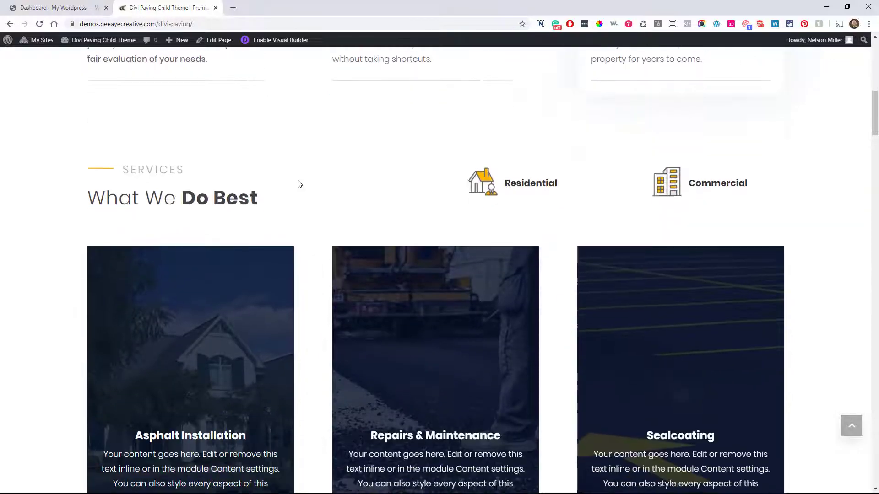
{"action": "scroll", "coordinate": [300, 184], "scroll_direction": "up", "scroll_amount": 5}
{"action": "scroll", "coordinate": [300, 184], "scroll_direction": "up", "scroll_amount": 7}
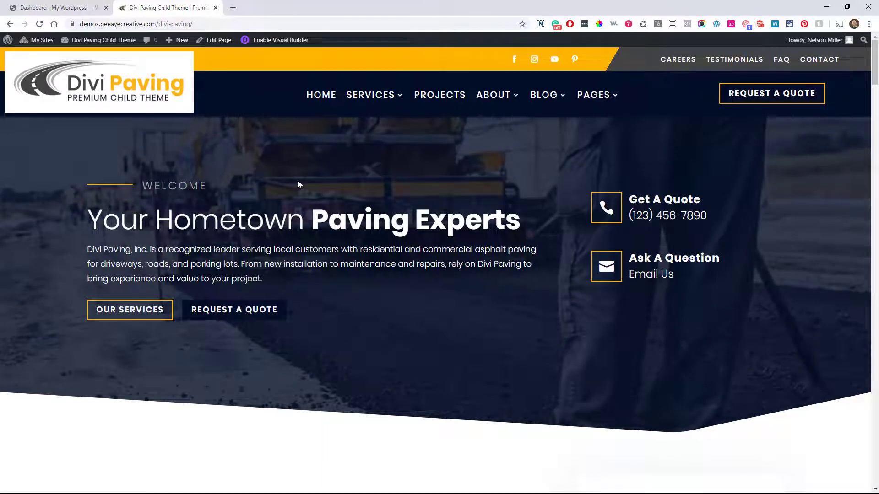
Switch to the My Wordpress dashboard, open the installed themes and activate the Divi theme.
{"action": "left_click", "coordinate": [54, 12]}
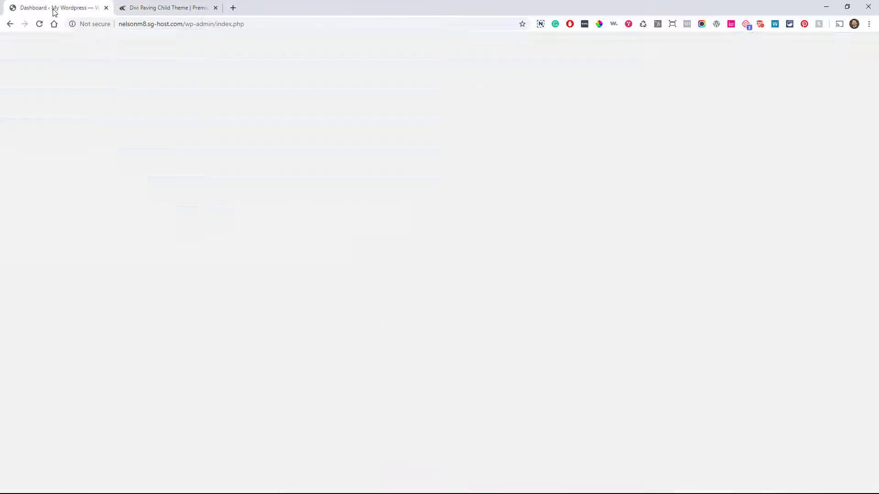
{"action": "mouse_move", "coordinate": [40, 182]}
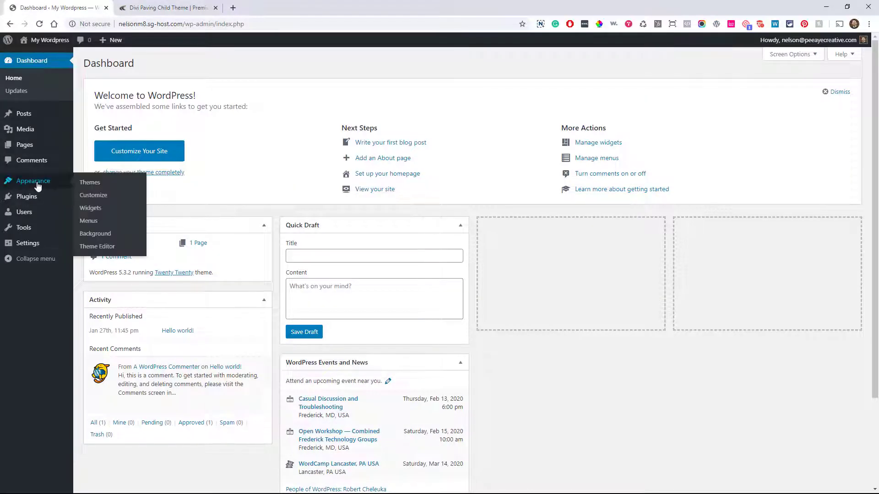
{"action": "left_click", "coordinate": [87, 183]}
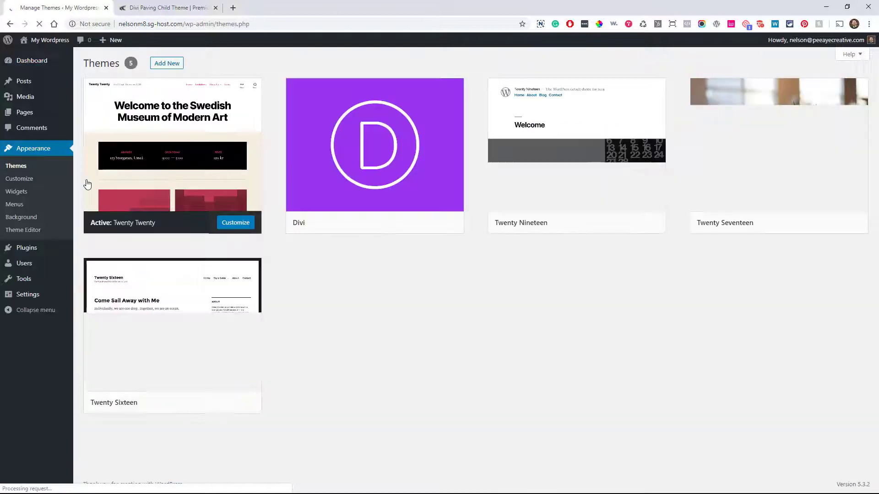
{"action": "mouse_move", "coordinate": [366, 133]}
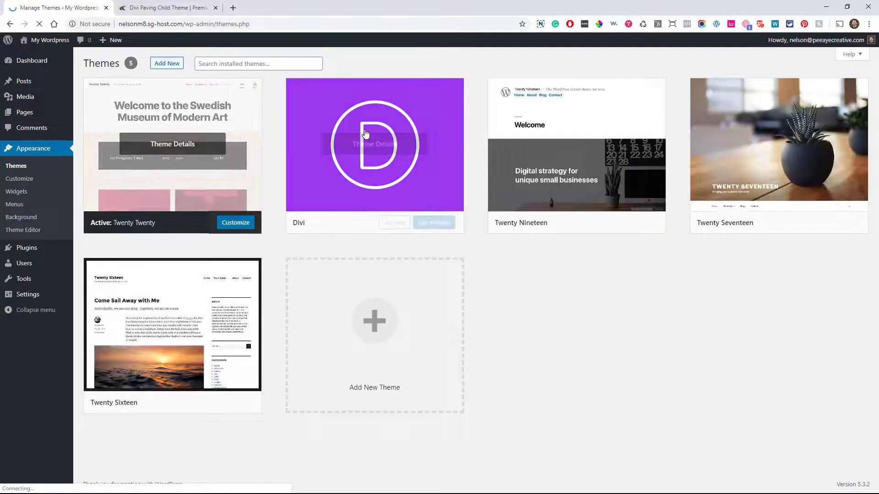
{"action": "left_click", "coordinate": [393, 225]}
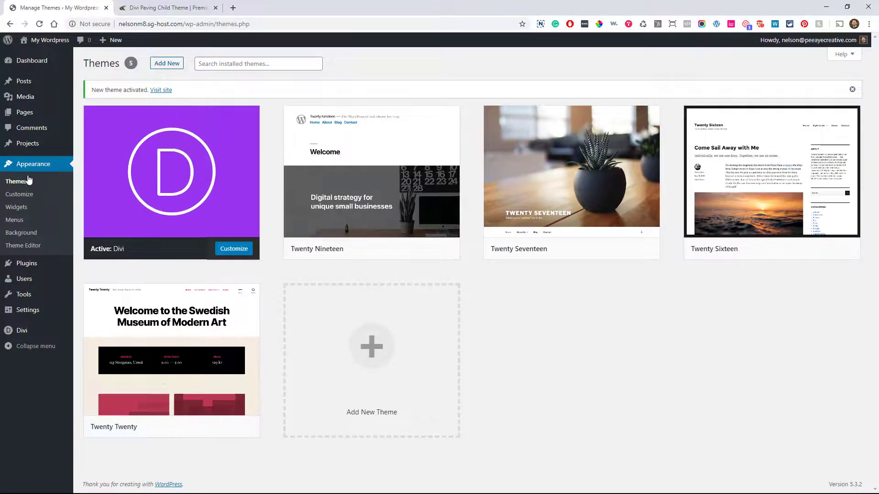
Upload and install the theme file divi-paving-child-theme.zip, and activate the Divi Paving child theme.
{"action": "left_click", "coordinate": [160, 66]}
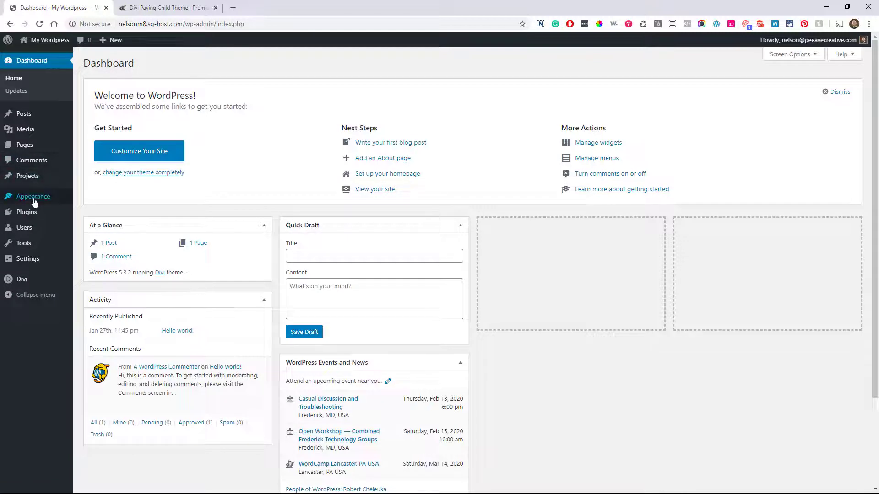
{"action": "mouse_move", "coordinate": [36, 197]}
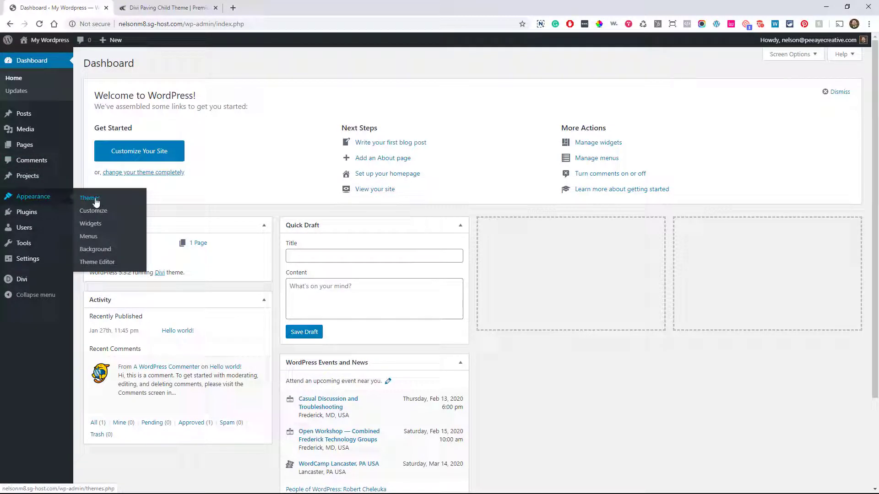
{"action": "left_click", "coordinate": [96, 202]}
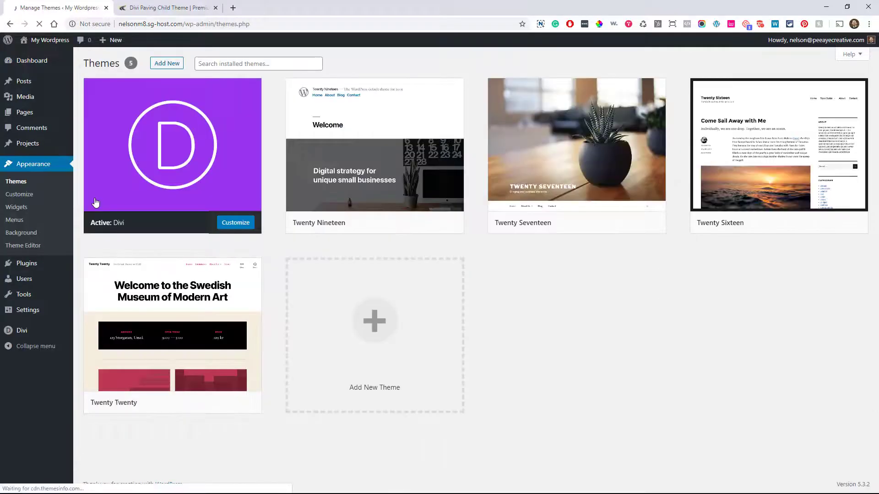
{"action": "mouse_move", "coordinate": [36, 275]}
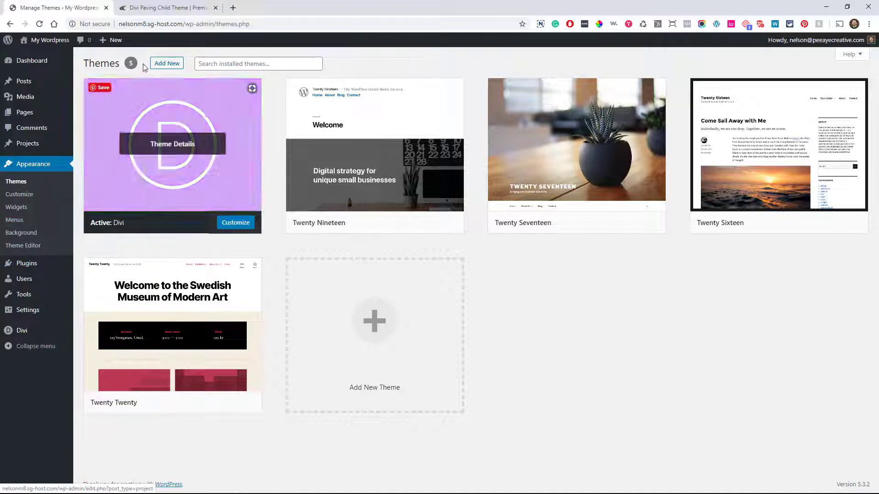
{"action": "left_click", "coordinate": [159, 63]}
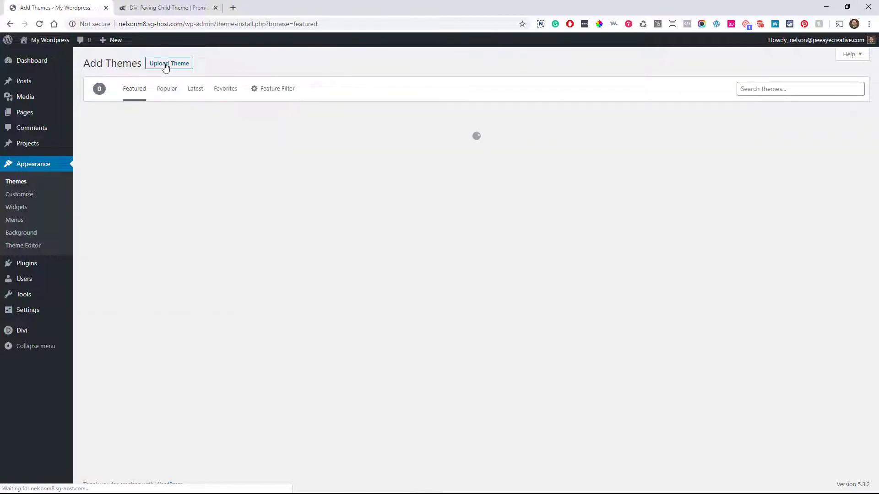
{"action": "left_click", "coordinate": [165, 65]}
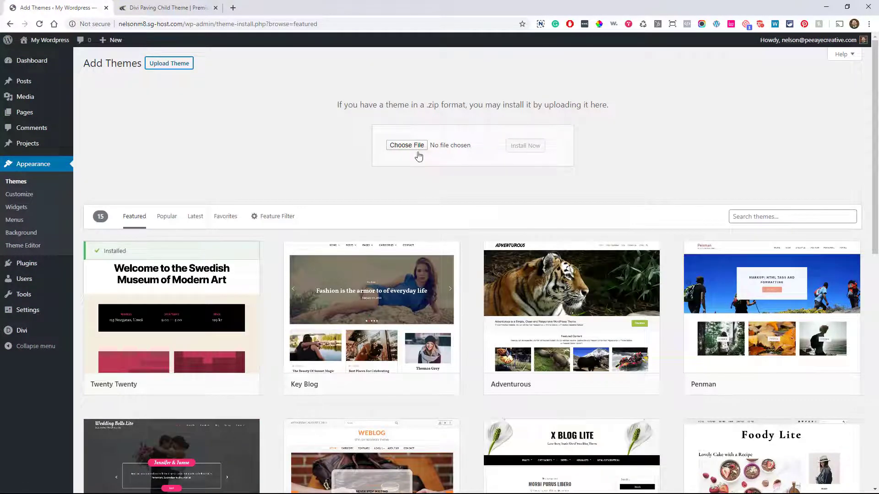
{"action": "left_click", "coordinate": [407, 145]}
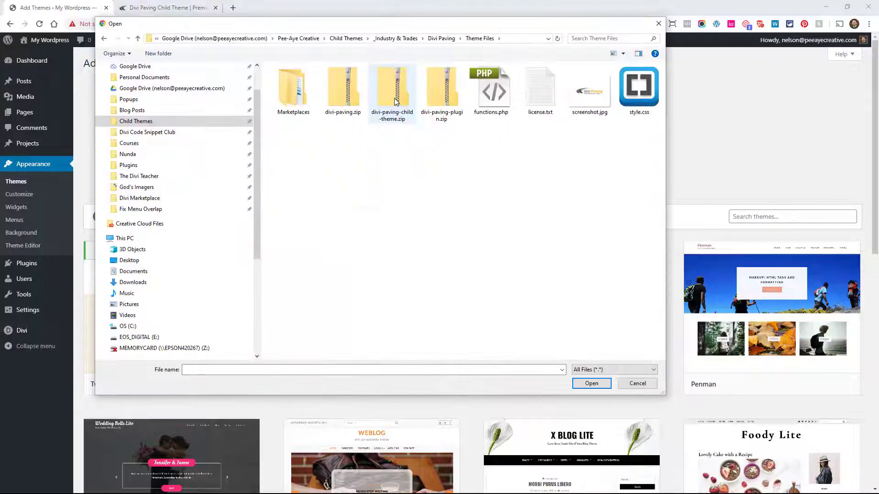
{"action": "double_click", "coordinate": [394, 98]}
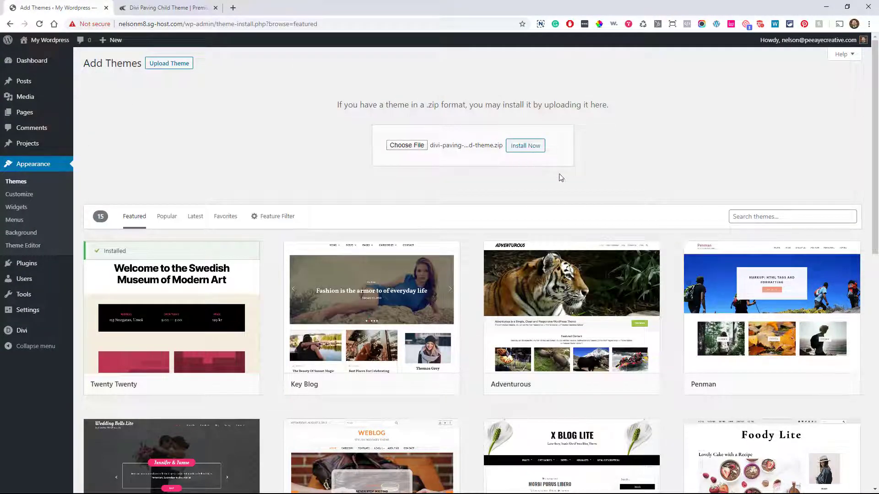
{"action": "left_click", "coordinate": [522, 150]}
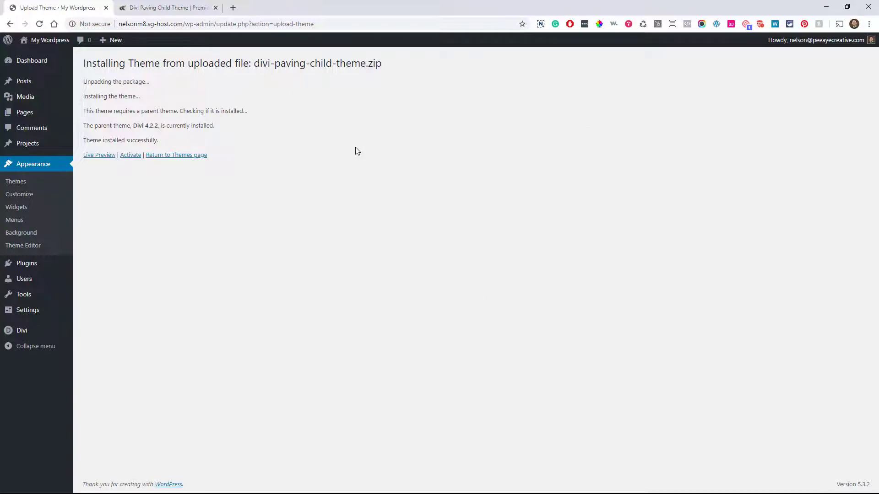
{"action": "left_click", "coordinate": [130, 157]}
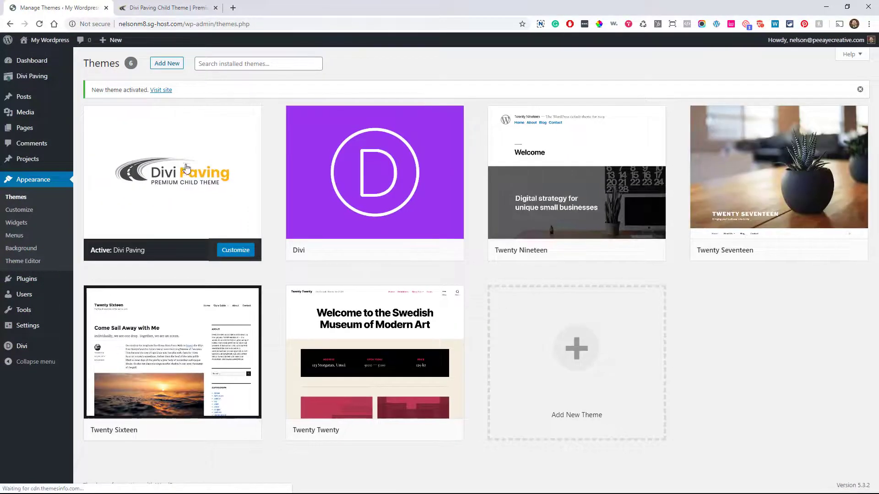
Import the Divi Paving demo content with all import options included and the WP-PageNavi plugin set to install and activate.
{"action": "mouse_move", "coordinate": [199, 161]}
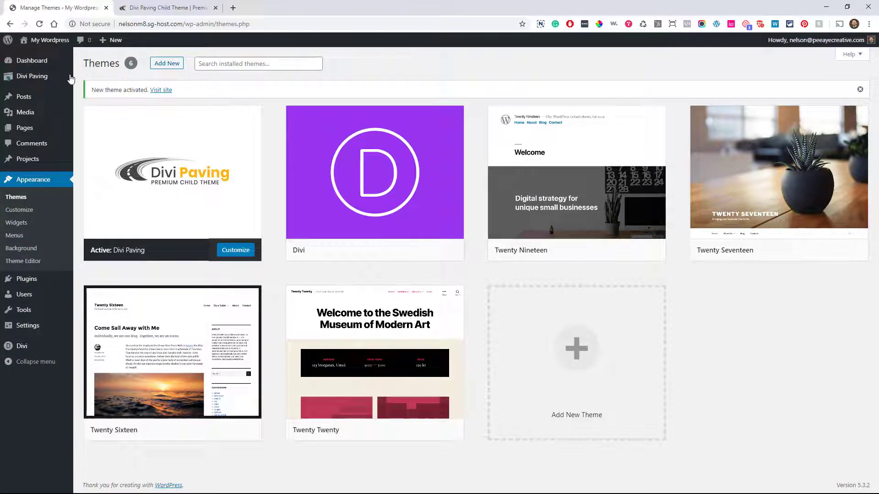
{"action": "mouse_move", "coordinate": [27, 81]}
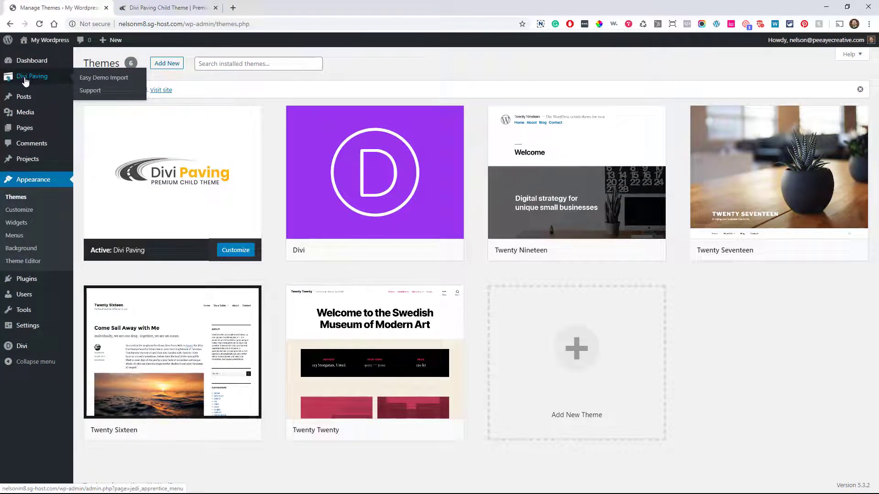
{"action": "left_click", "coordinate": [101, 78]}
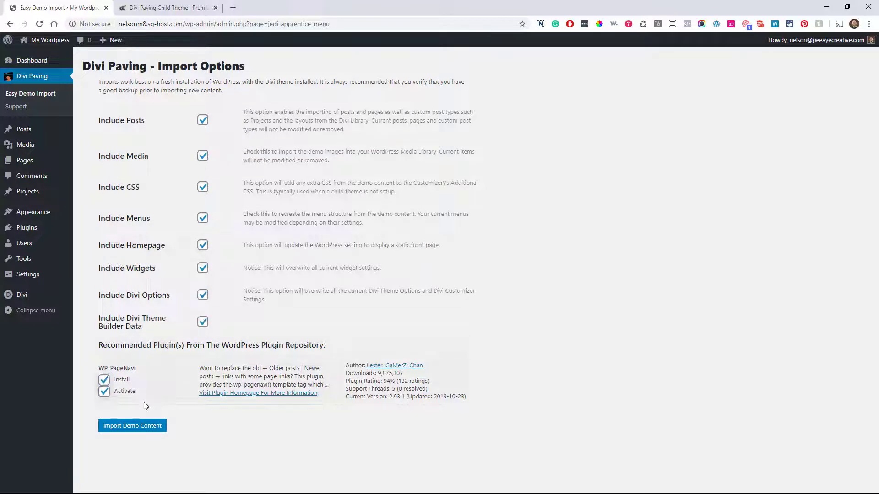
{"action": "left_click", "coordinate": [124, 426]}
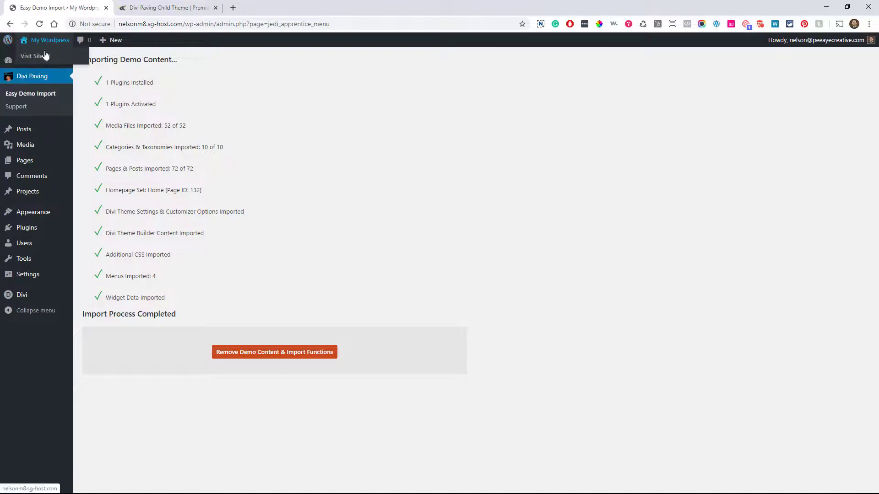
Open the My Wordpress site in a new tab, close the demo site tab and view the imported home page.
{"action": "right_click", "coordinate": [36, 57]}
{"action": "left_click", "coordinate": [54, 62]}
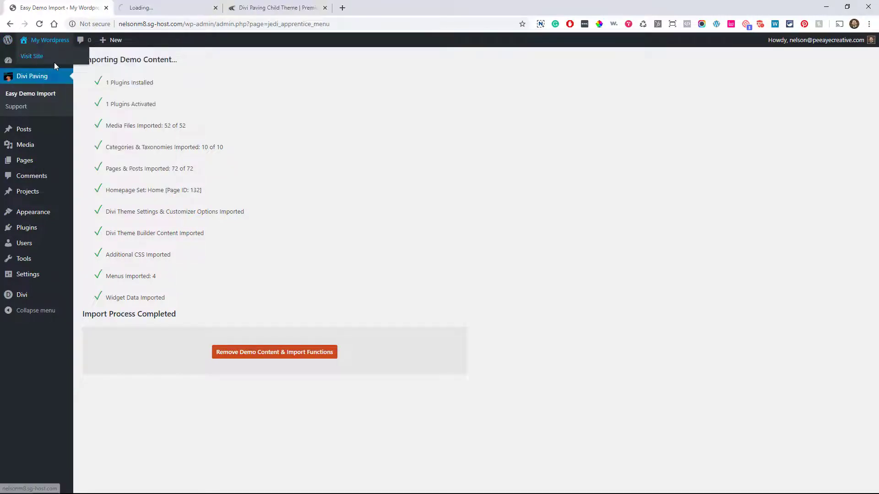
{"action": "left_click", "coordinate": [325, 8]}
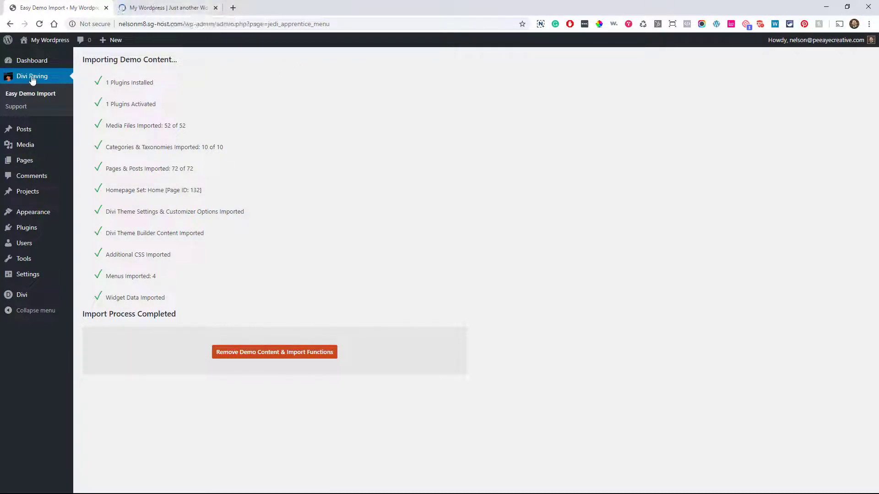
{"action": "left_click", "coordinate": [169, 8]}
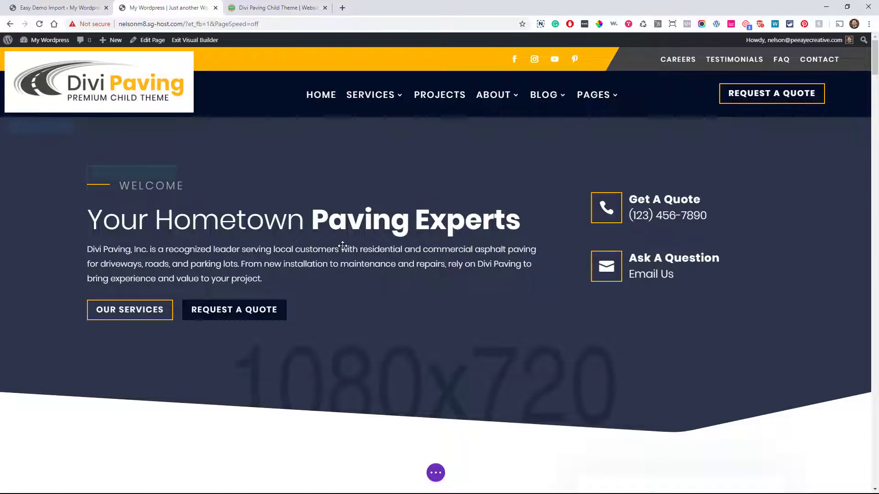
{"action": "scroll", "coordinate": [342, 248], "scroll_direction": "down", "scroll_amount": 1}
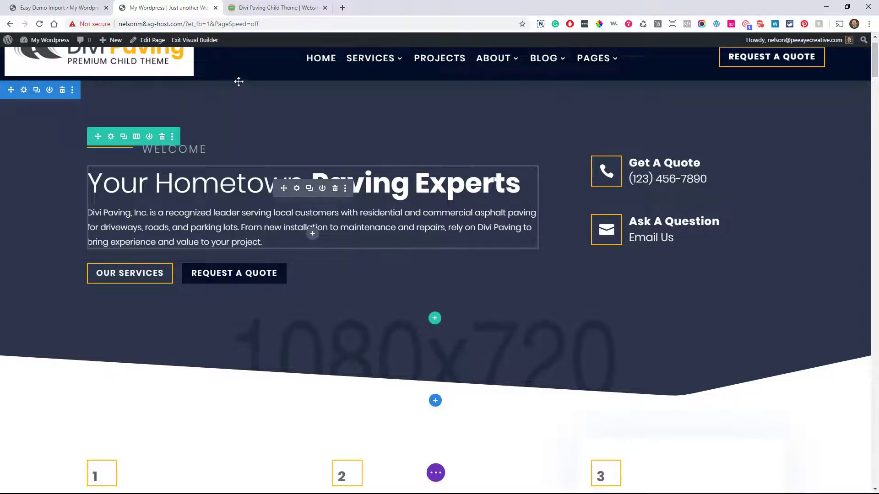
Examine the Divi Paving product page's features list and its three free bonuses: custom icons, style guide and Facebook group access.
{"action": "left_click", "coordinate": [258, 8]}
{"action": "scroll", "coordinate": [378, 194], "scroll_direction": "down", "scroll_amount": 15}
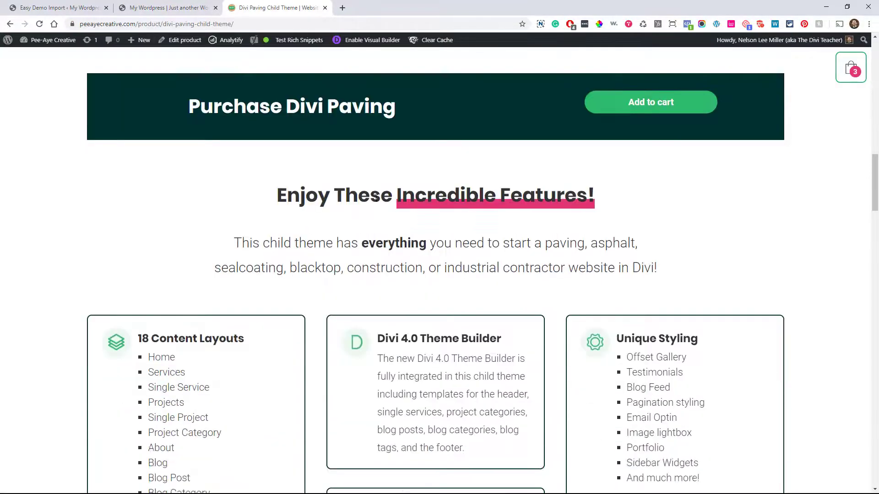
{"action": "scroll", "coordinate": [412, 222], "scroll_direction": "down", "scroll_amount": 4}
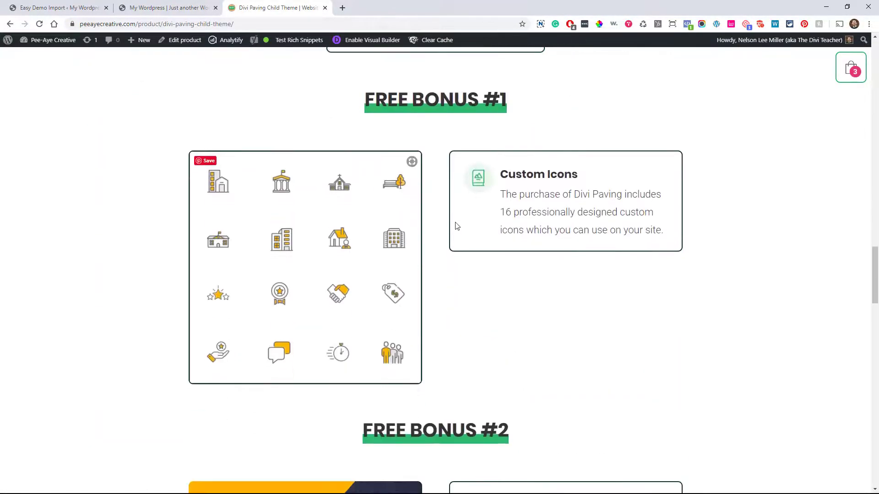
{"action": "scroll", "coordinate": [457, 265], "scroll_direction": "down", "scroll_amount": 2}
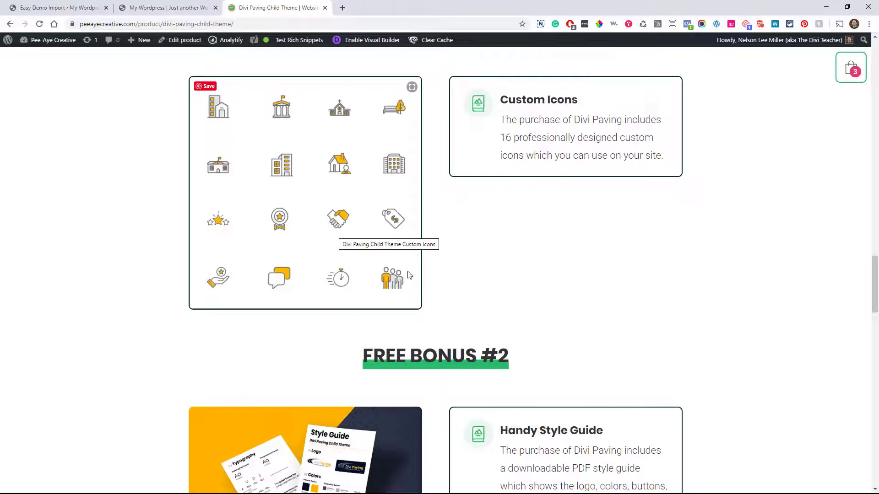
{"action": "scroll", "coordinate": [531, 249], "scroll_direction": "down", "scroll_amount": 4}
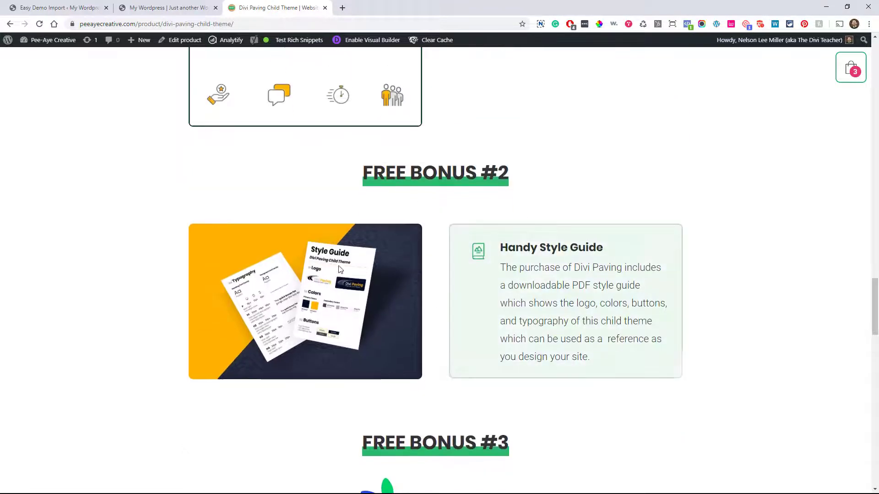
{"action": "scroll", "coordinate": [496, 270], "scroll_direction": "down", "scroll_amount": 5}
{"action": "scroll", "coordinate": [632, 298], "scroll_direction": "down", "scroll_amount": 1}
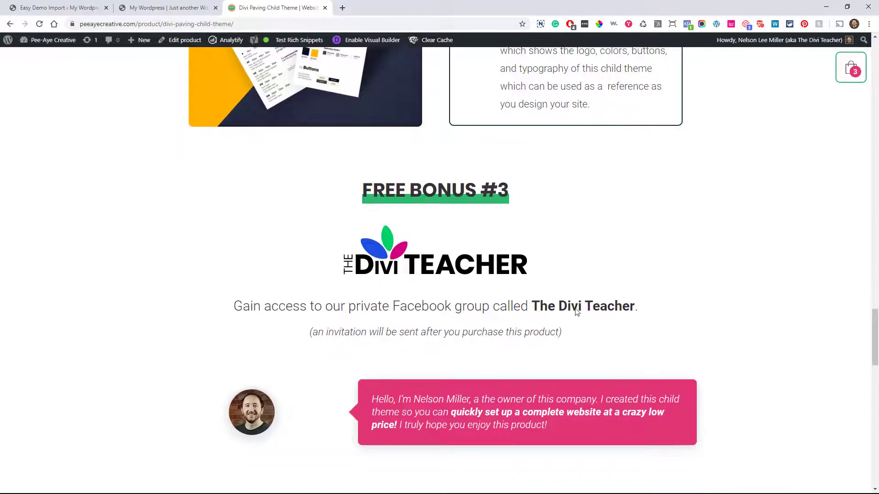
{"action": "scroll", "coordinate": [581, 301], "scroll_direction": "up", "scroll_amount": 6}
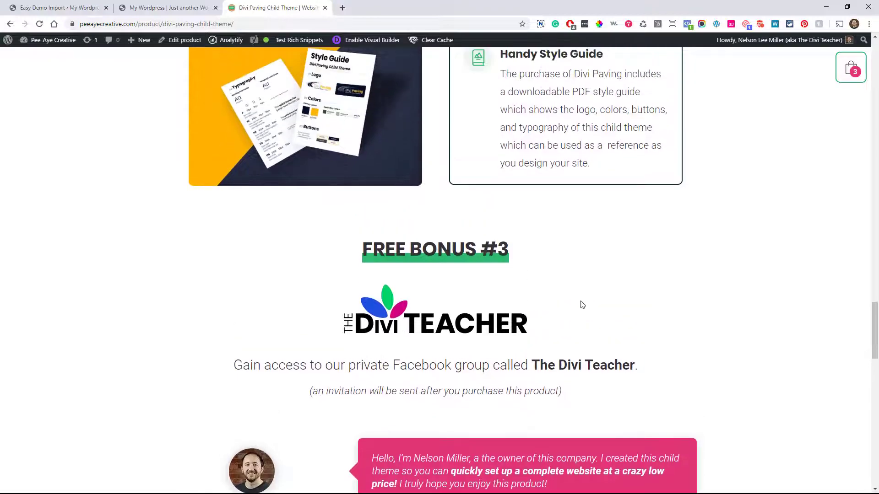